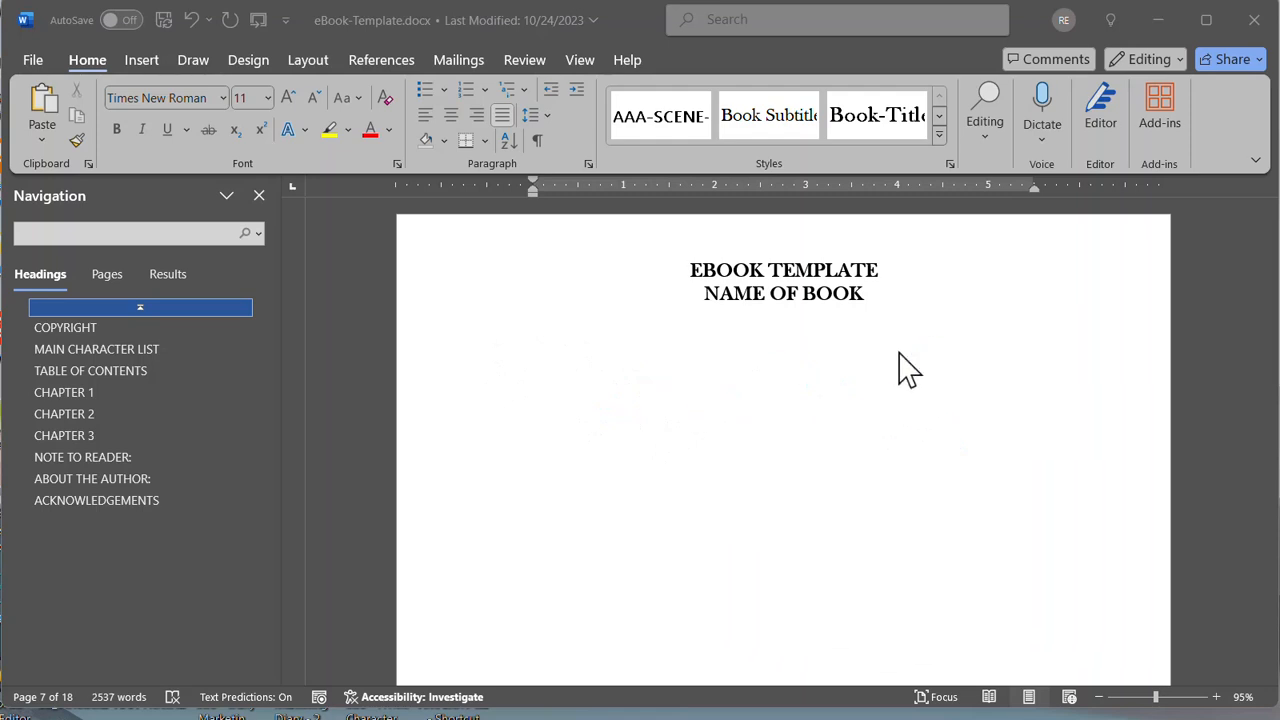
# Look over the paragraph styles available in the eBook template.
pyautogui.click(939, 122)
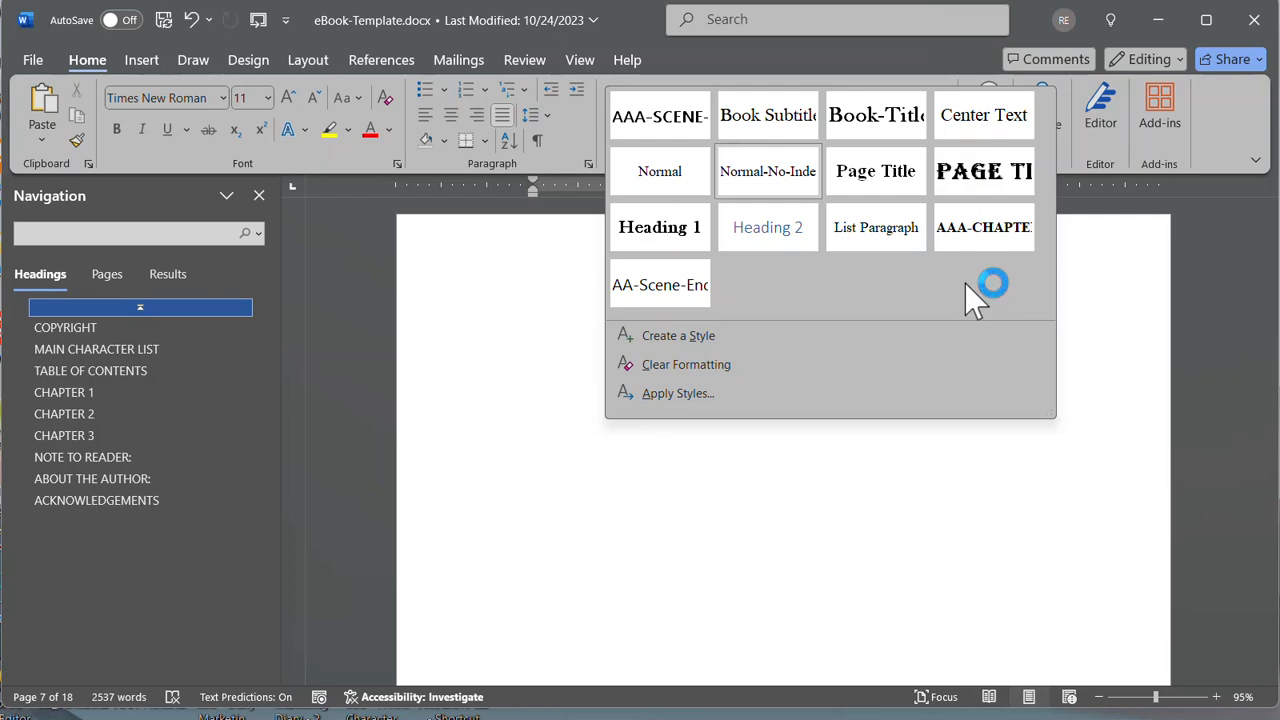
pyautogui.click(926, 526)
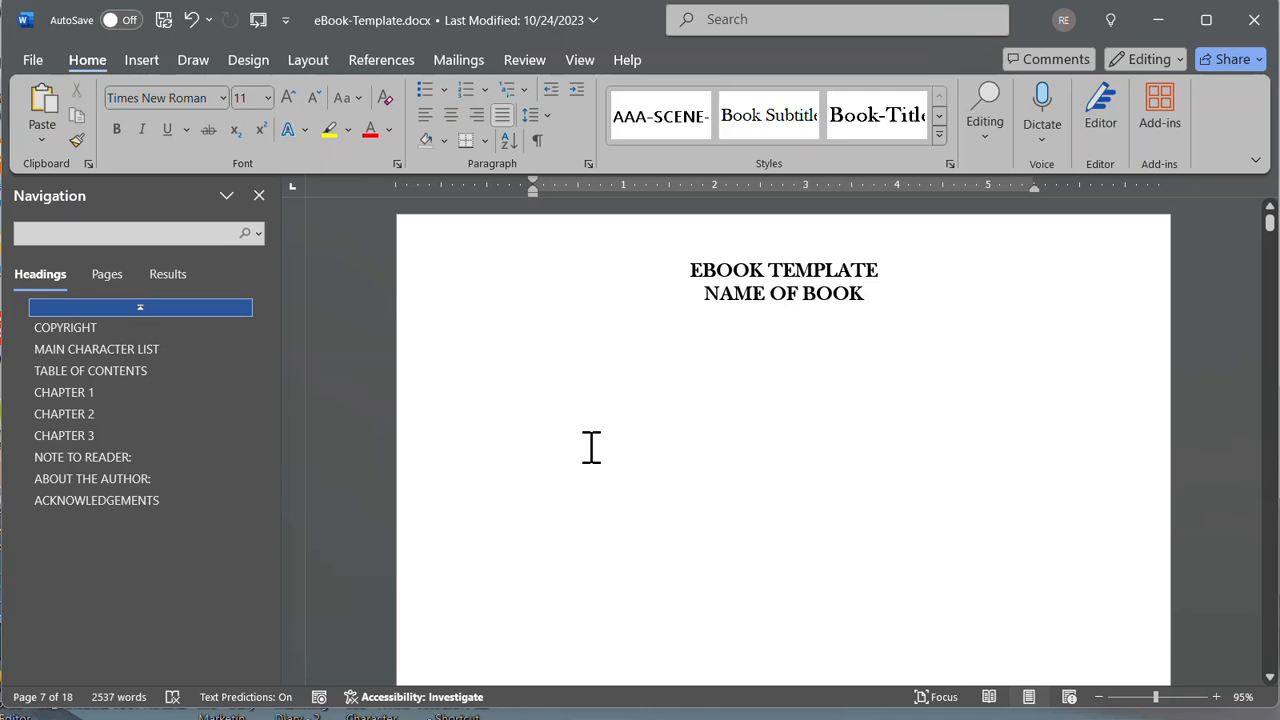
# Apply the page setup to the whole document, reviewing its margins, paper size and header and footer layout settings.
pyautogui.click(310, 58)
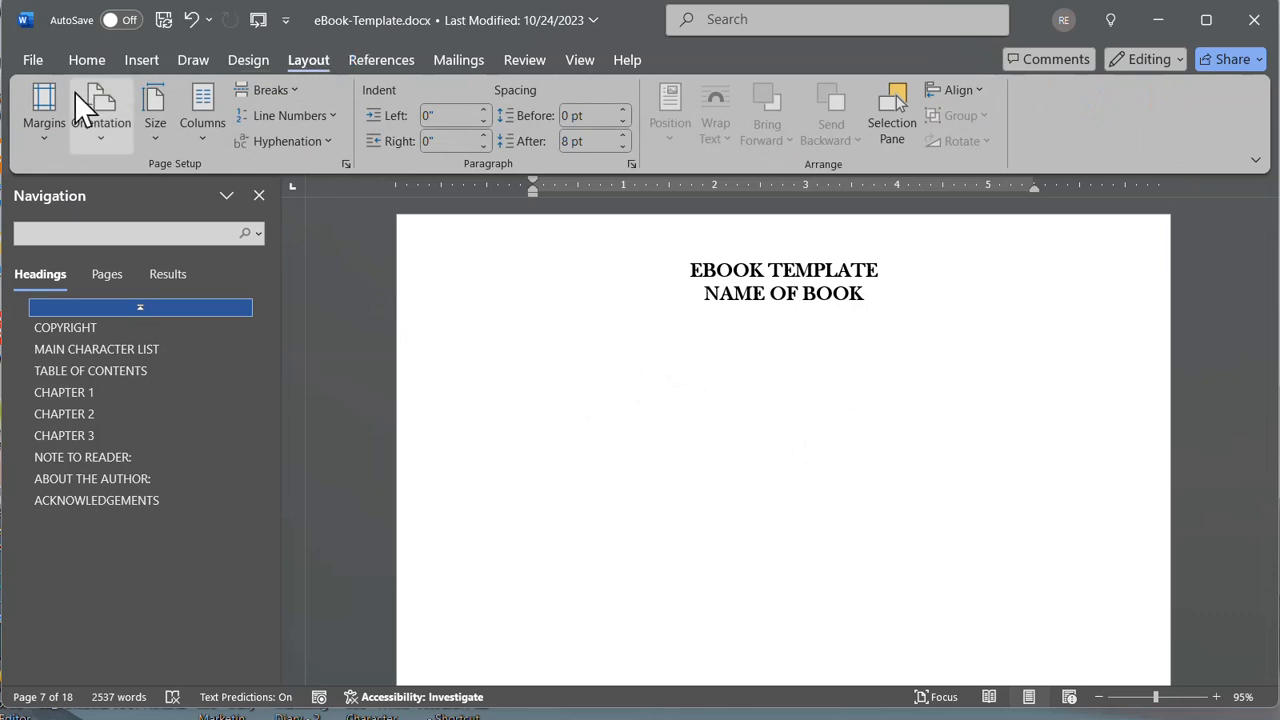
pyautogui.click(40, 138)
pyautogui.click(118, 688)
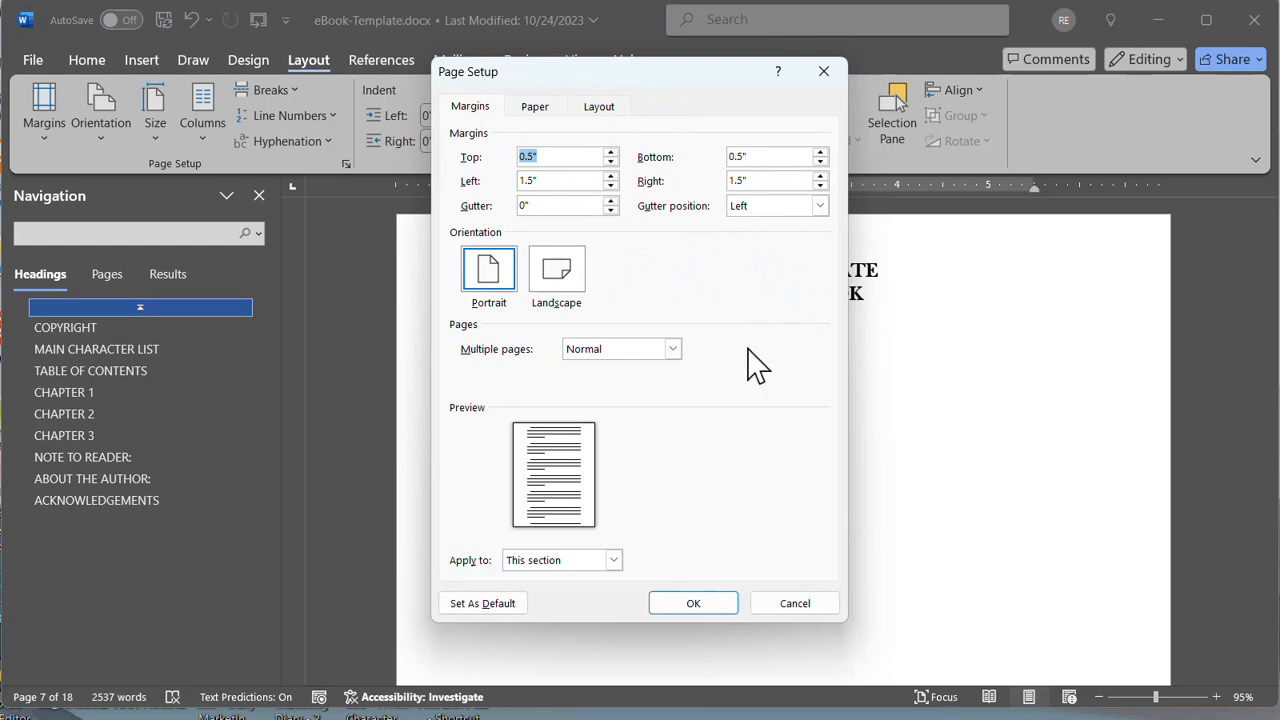
pyautogui.click(613, 562)
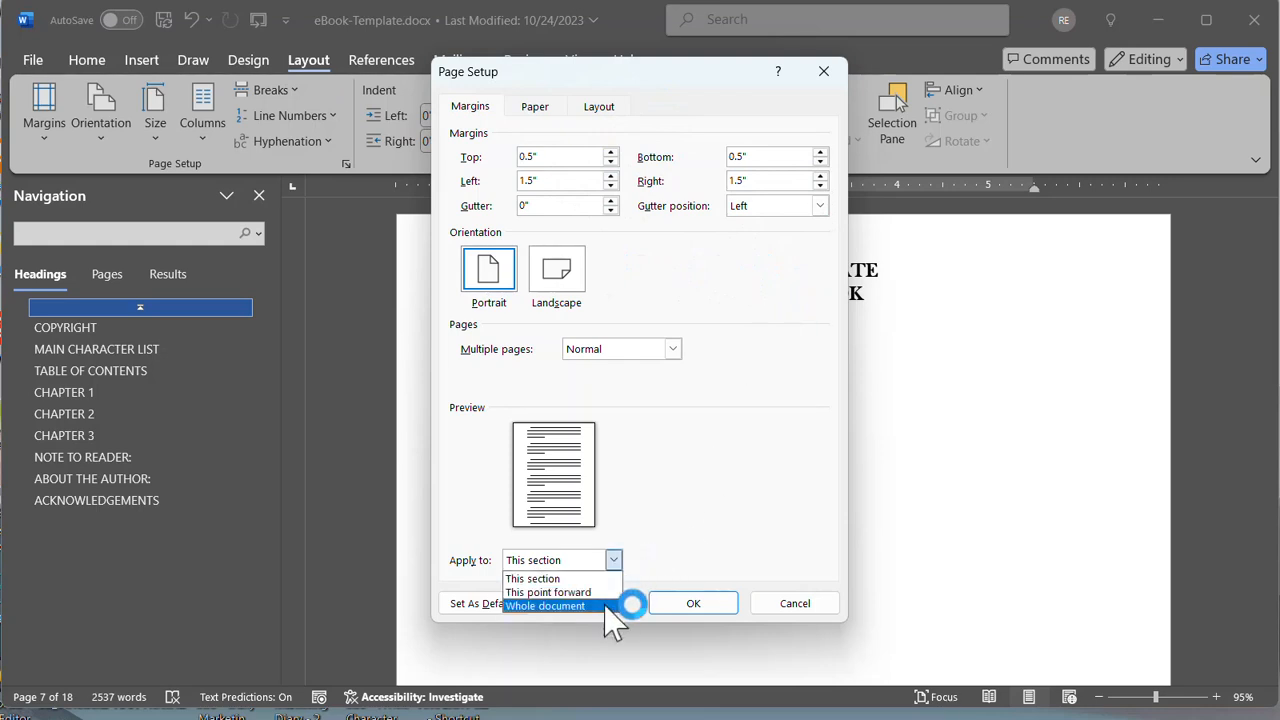
pyautogui.click(605, 603)
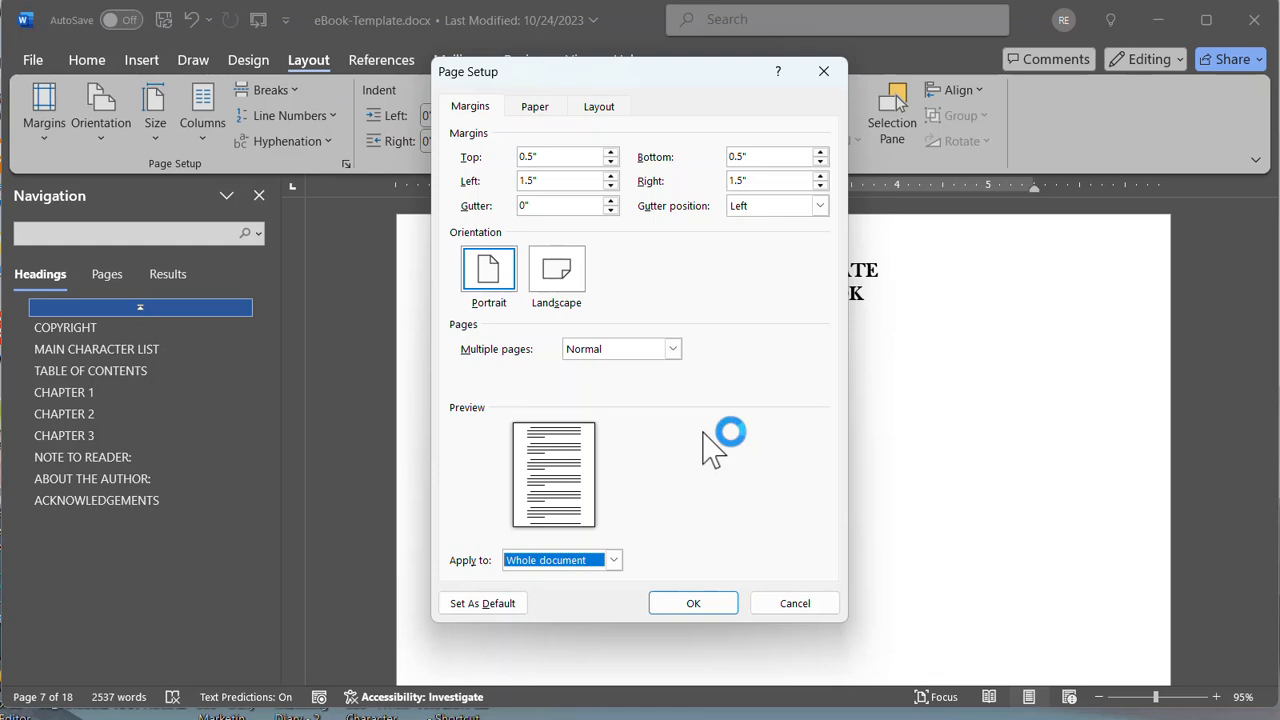
pyautogui.click(556, 106)
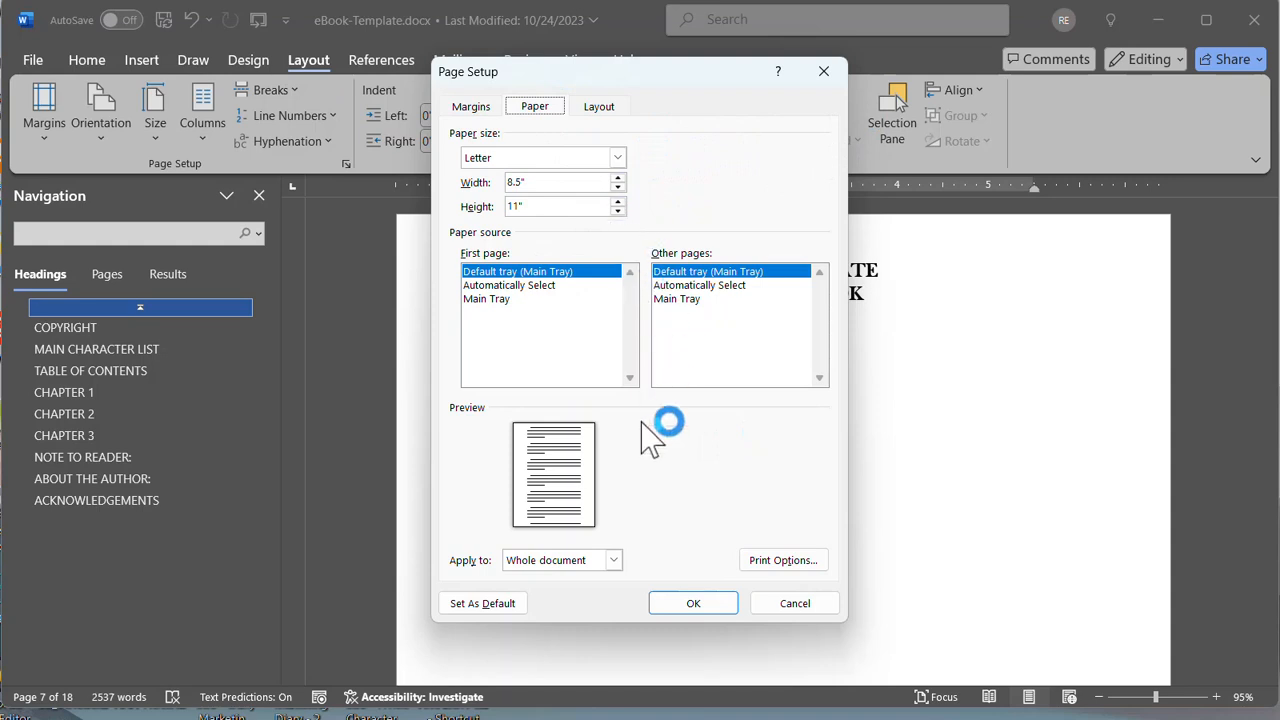
pyautogui.click(599, 108)
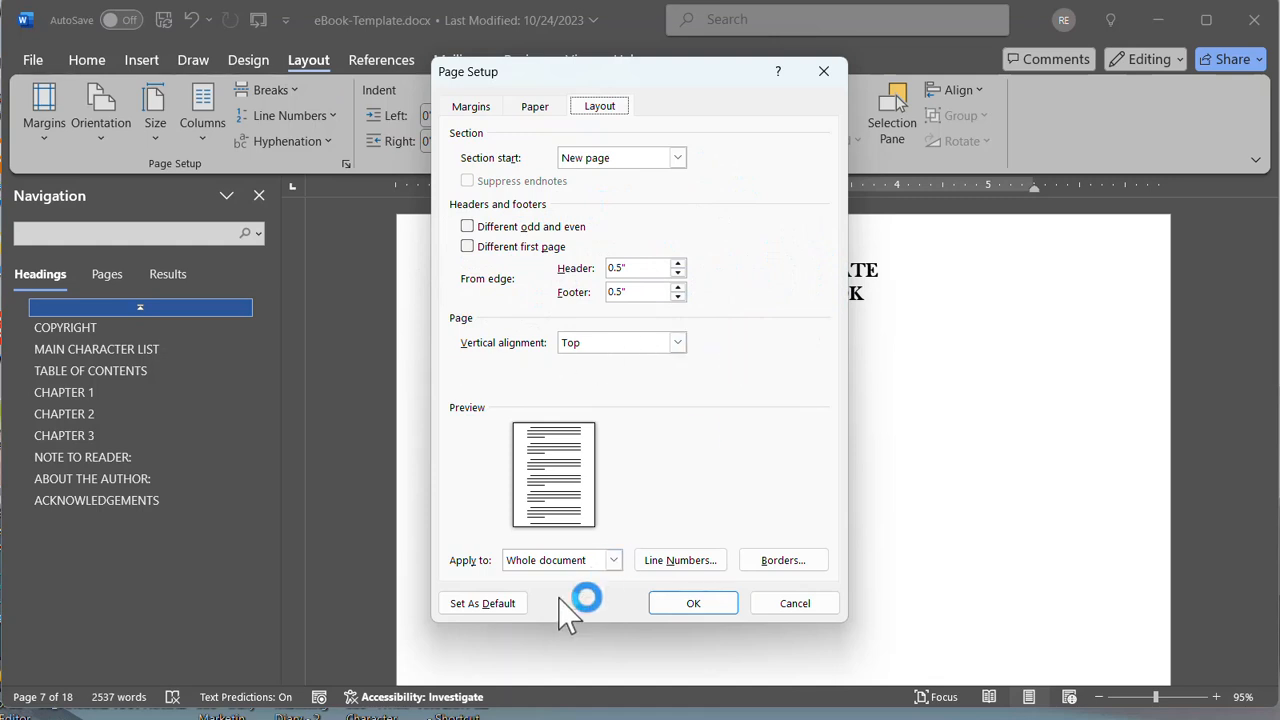
pyautogui.click(694, 605)
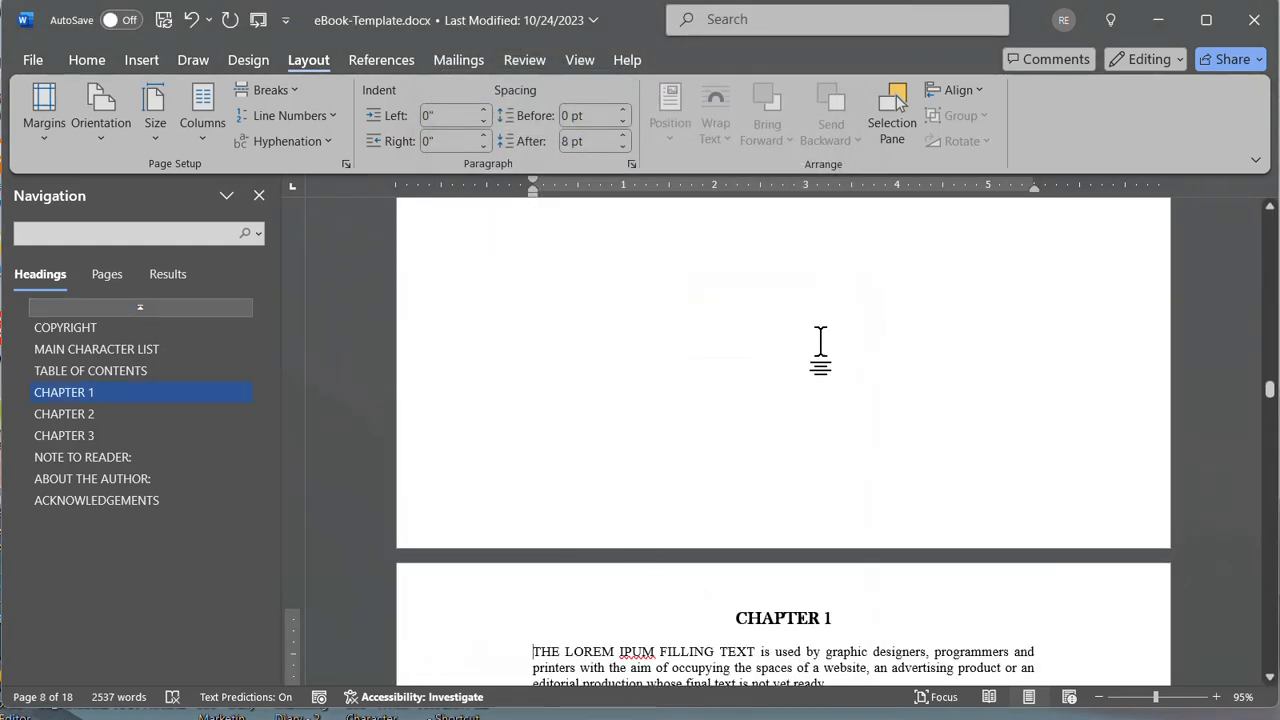
# Examine the template's style gallery against the opening body text of Chapter 1.
pyautogui.click(87, 58)
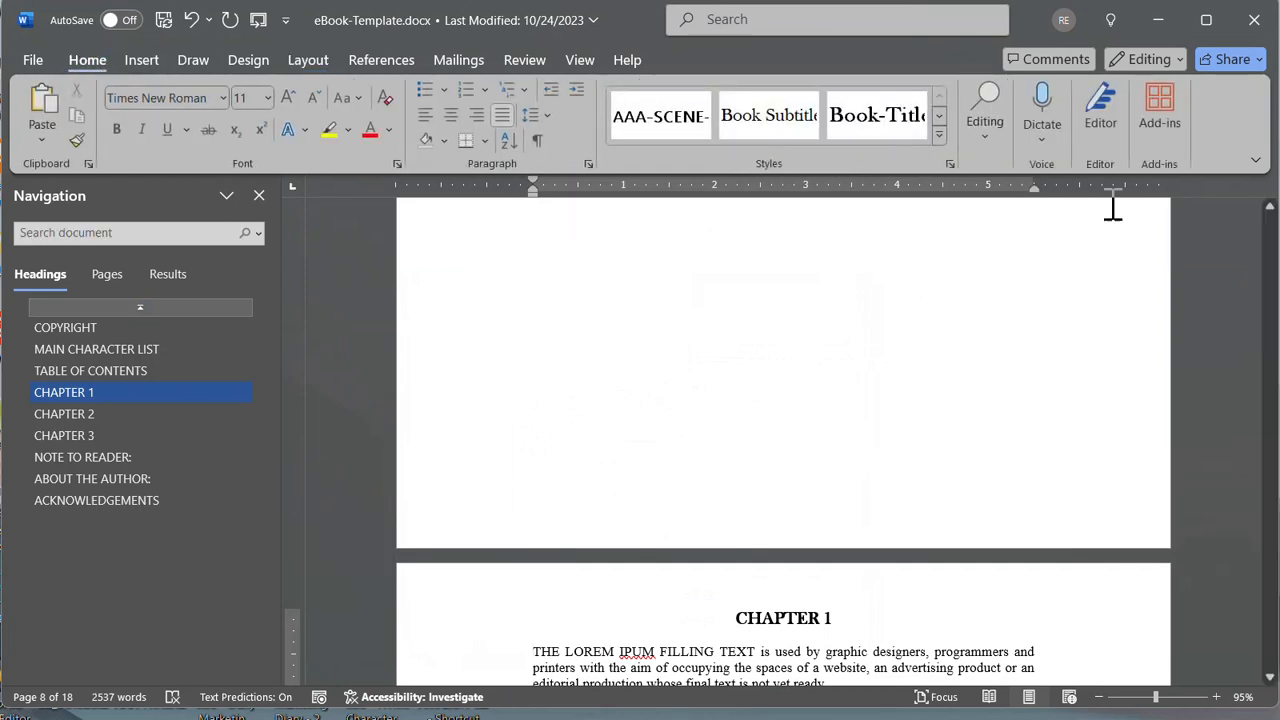
pyautogui.click(942, 140)
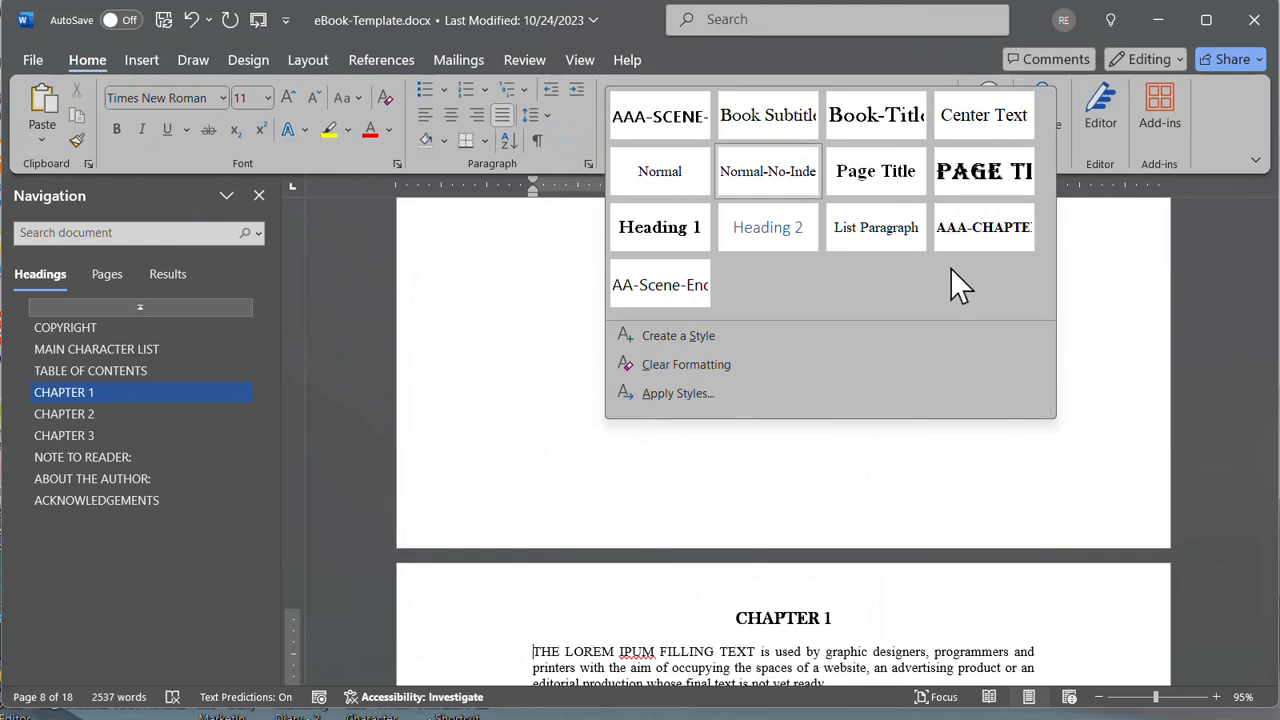
pyautogui.click(448, 355)
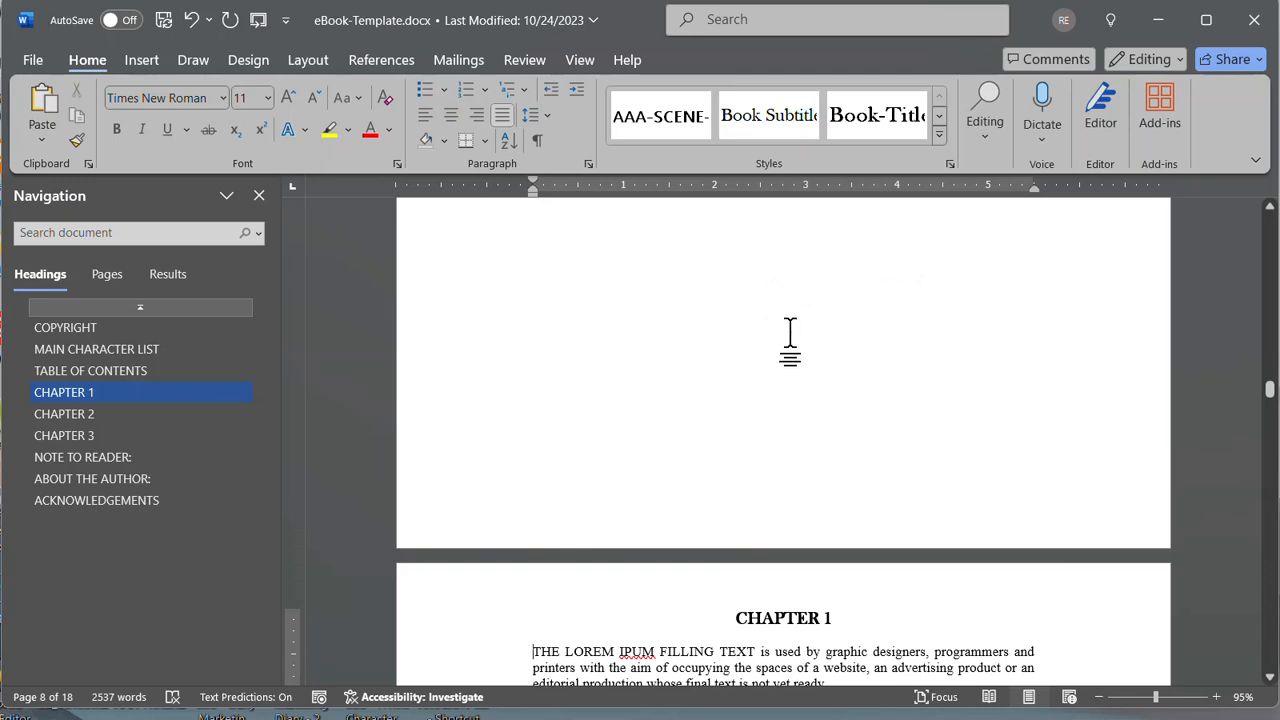
pyautogui.scroll(-4, 820, 385)
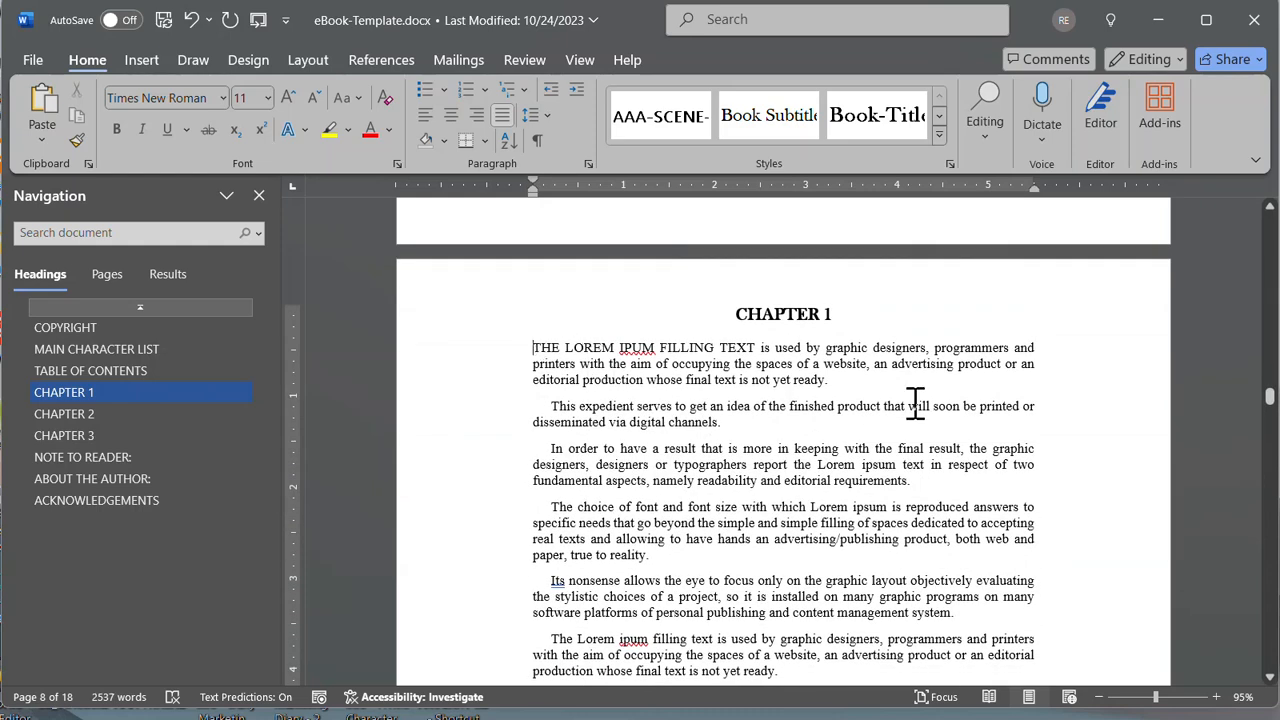
pyautogui.click(939, 133)
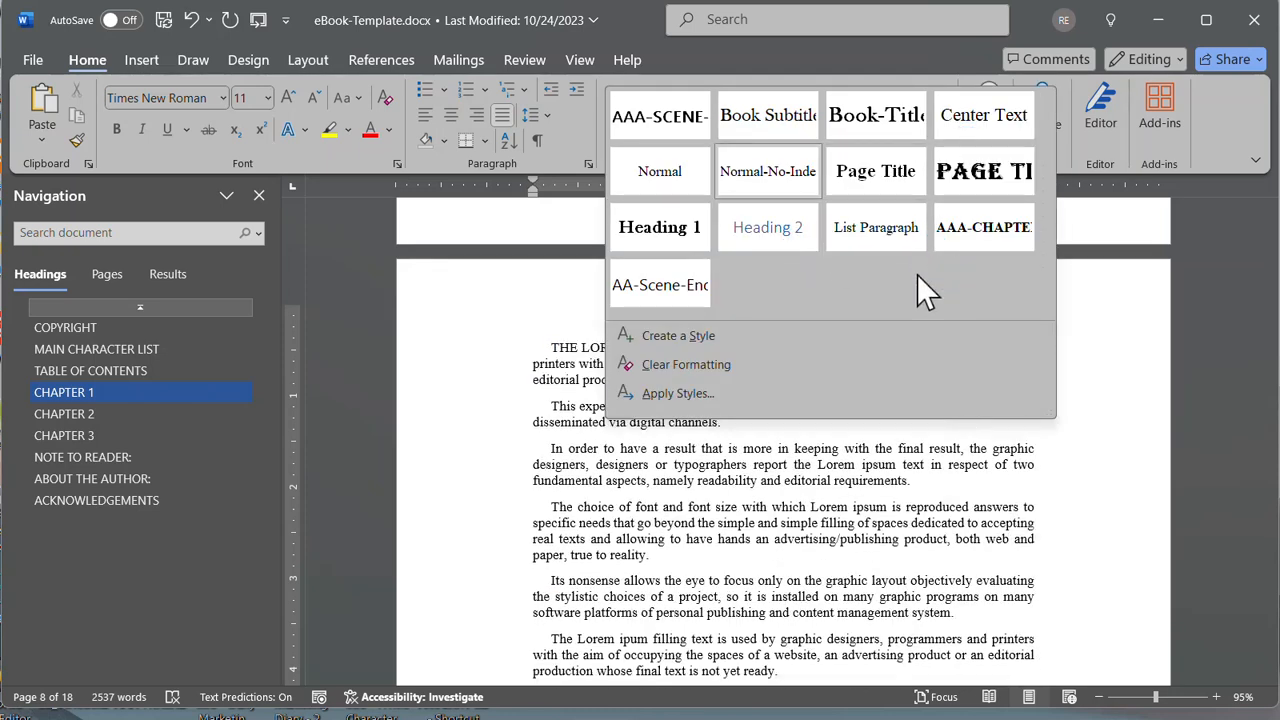
pyautogui.click(1133, 345)
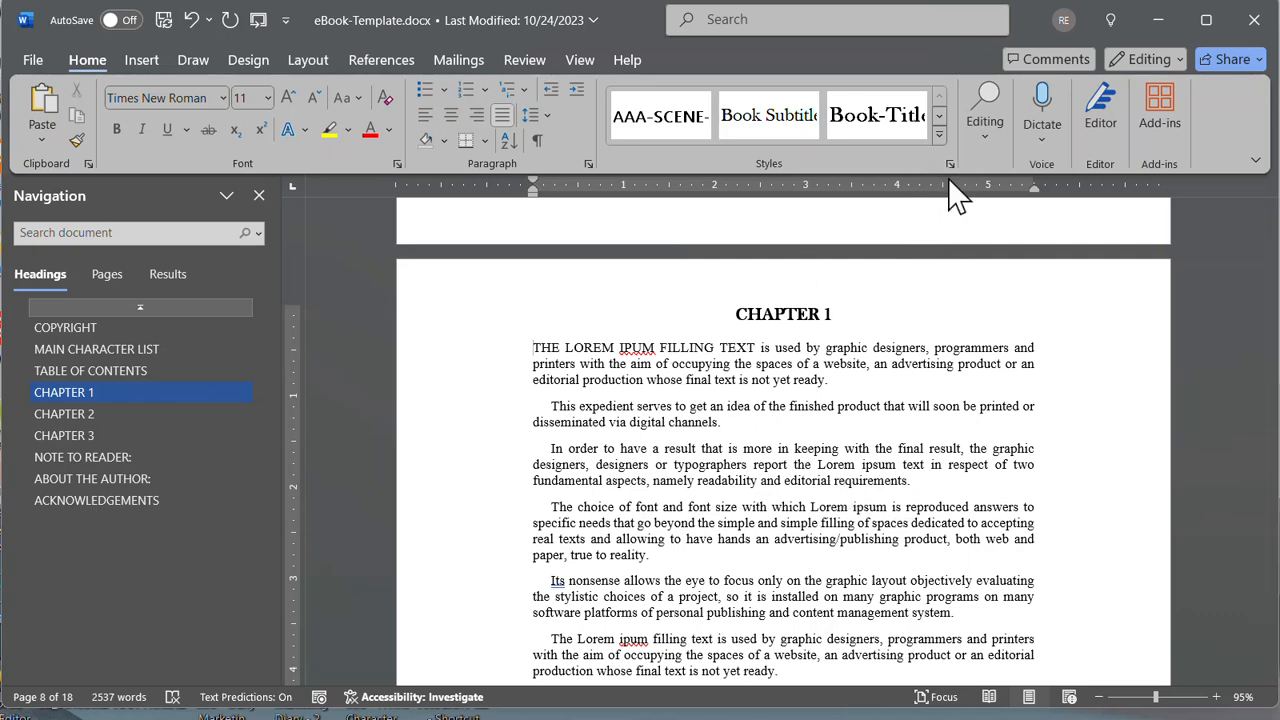
pyautogui.click(939, 134)
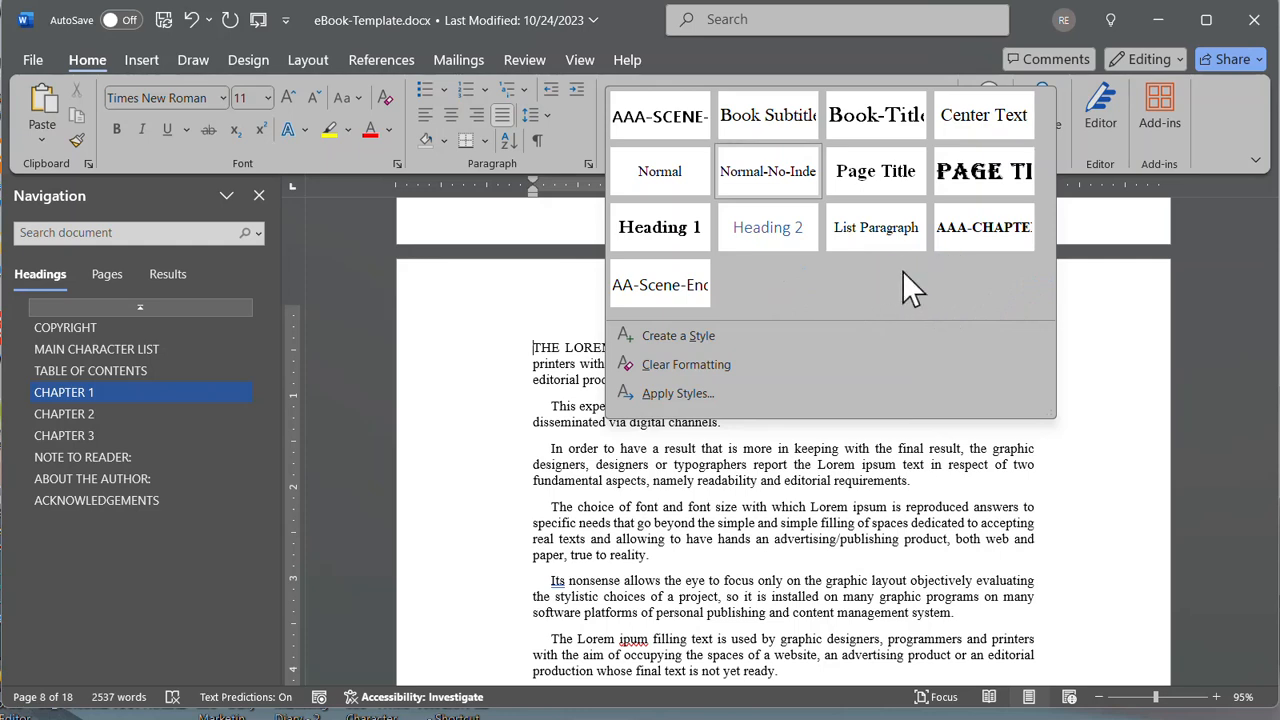
pyautogui.click(1111, 352)
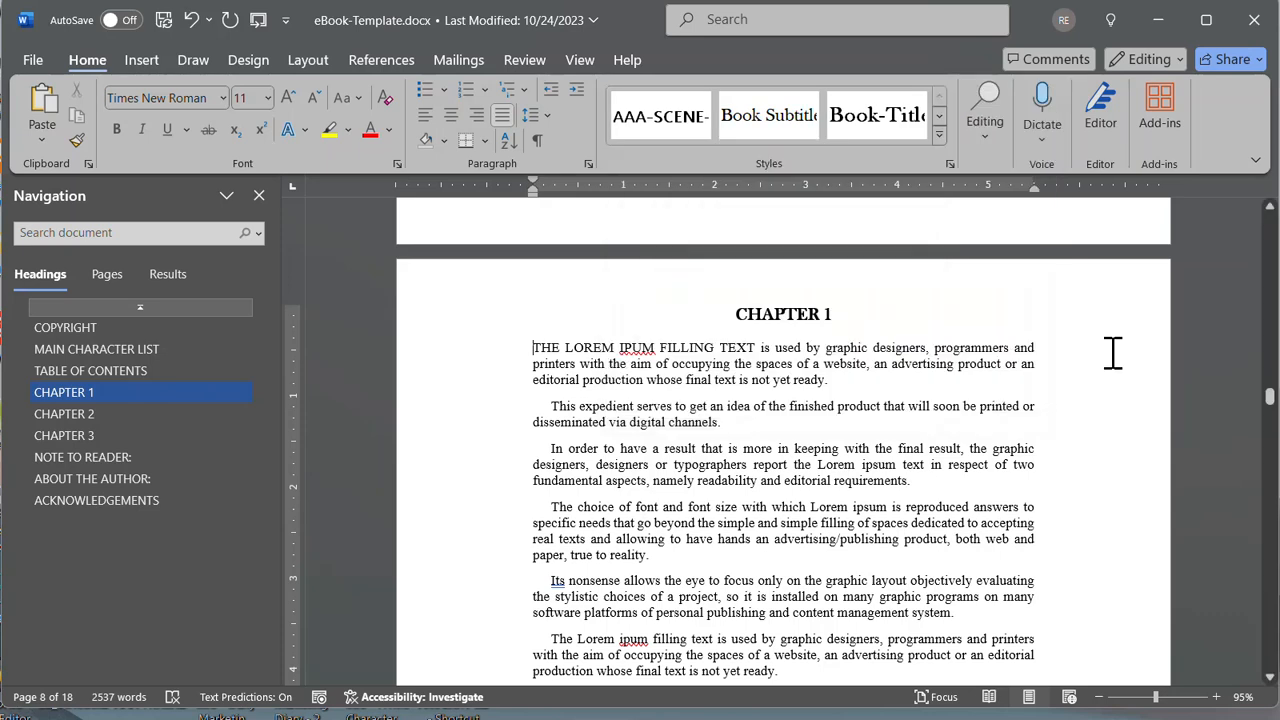
# Check which paragraph style the book lists use on the other-books page following the Acknowledgements.
pyautogui.click(120, 500)
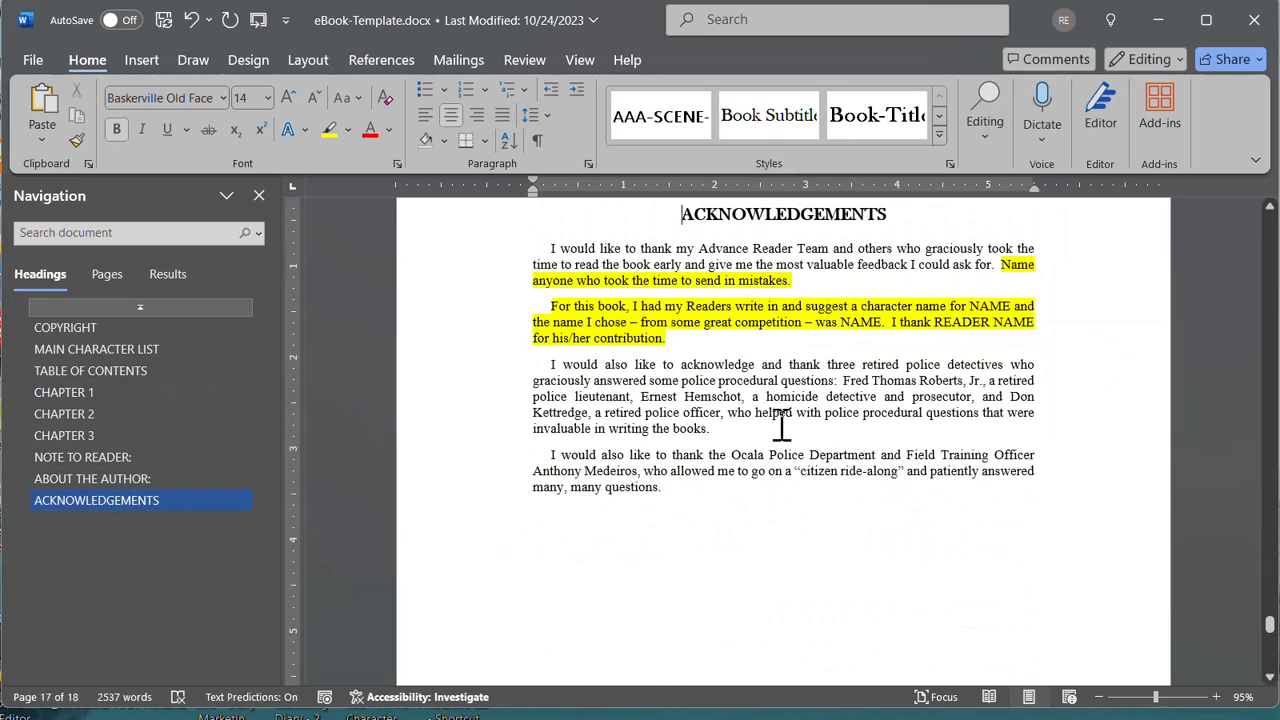
pyautogui.scroll(-5, 903, 412)
pyautogui.scroll(-6, 903, 412)
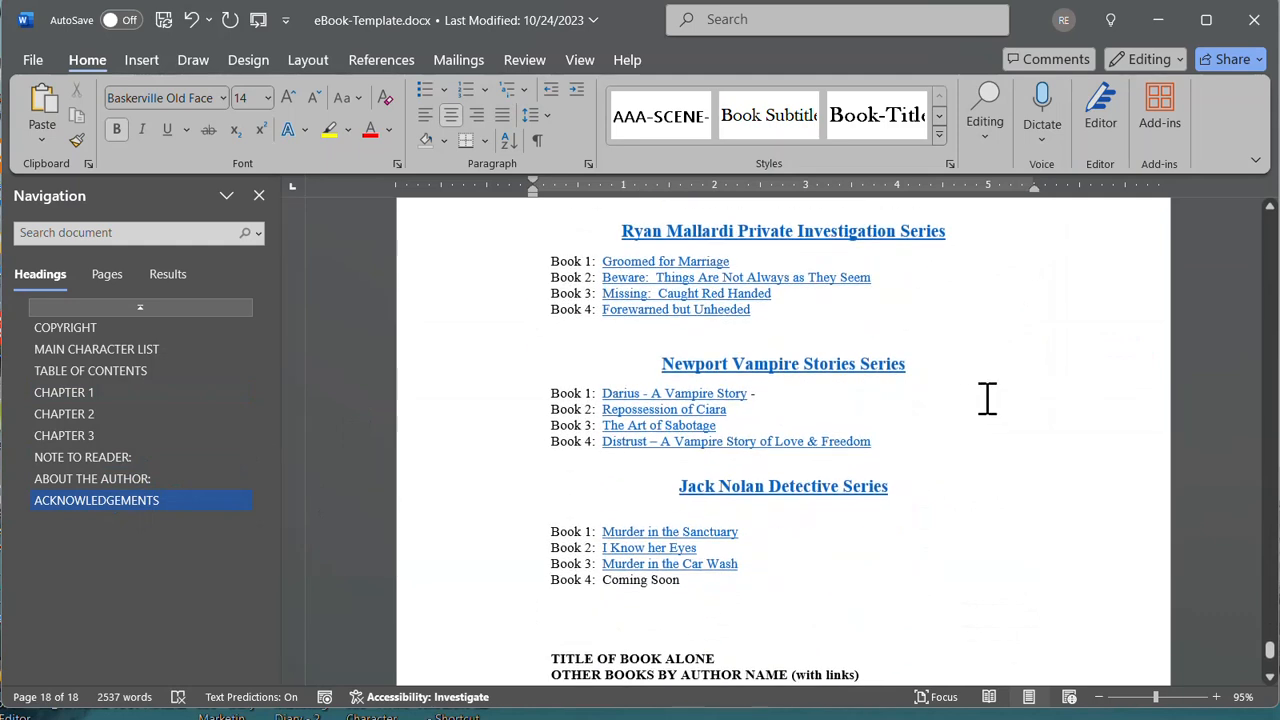
pyautogui.scroll(2, 975, 400)
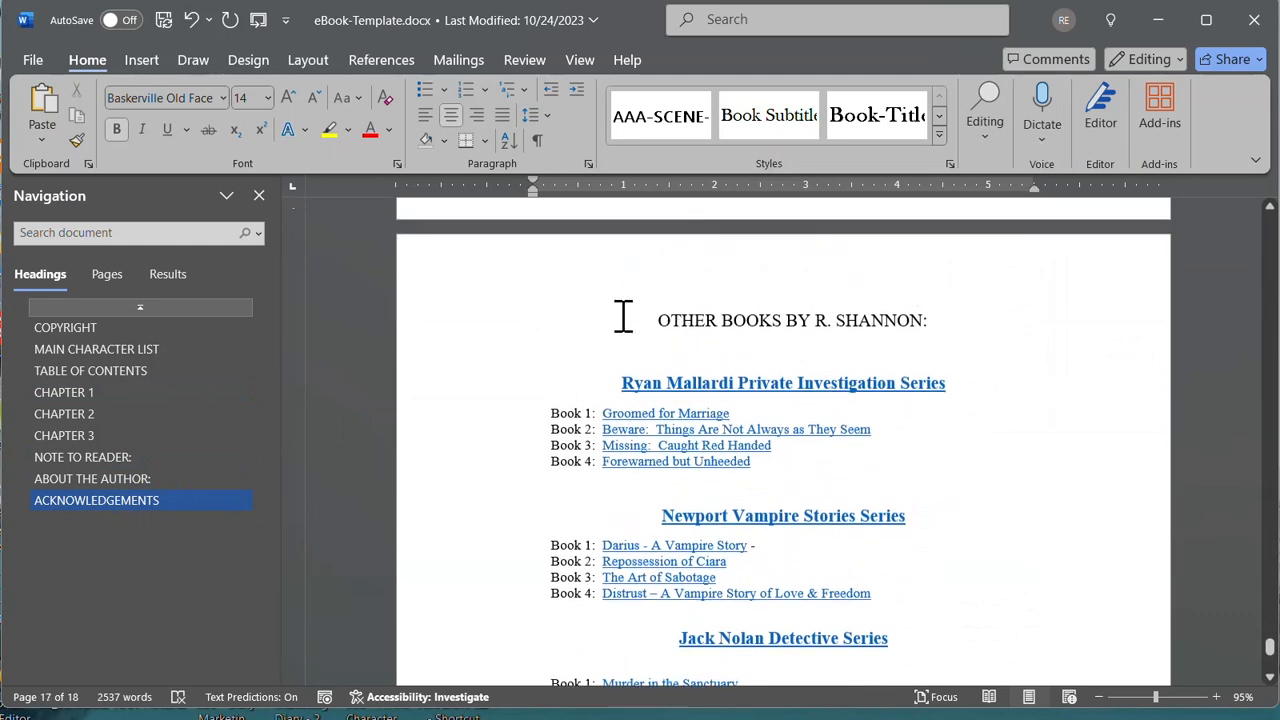
pyautogui.scroll(-2, 1057, 362)
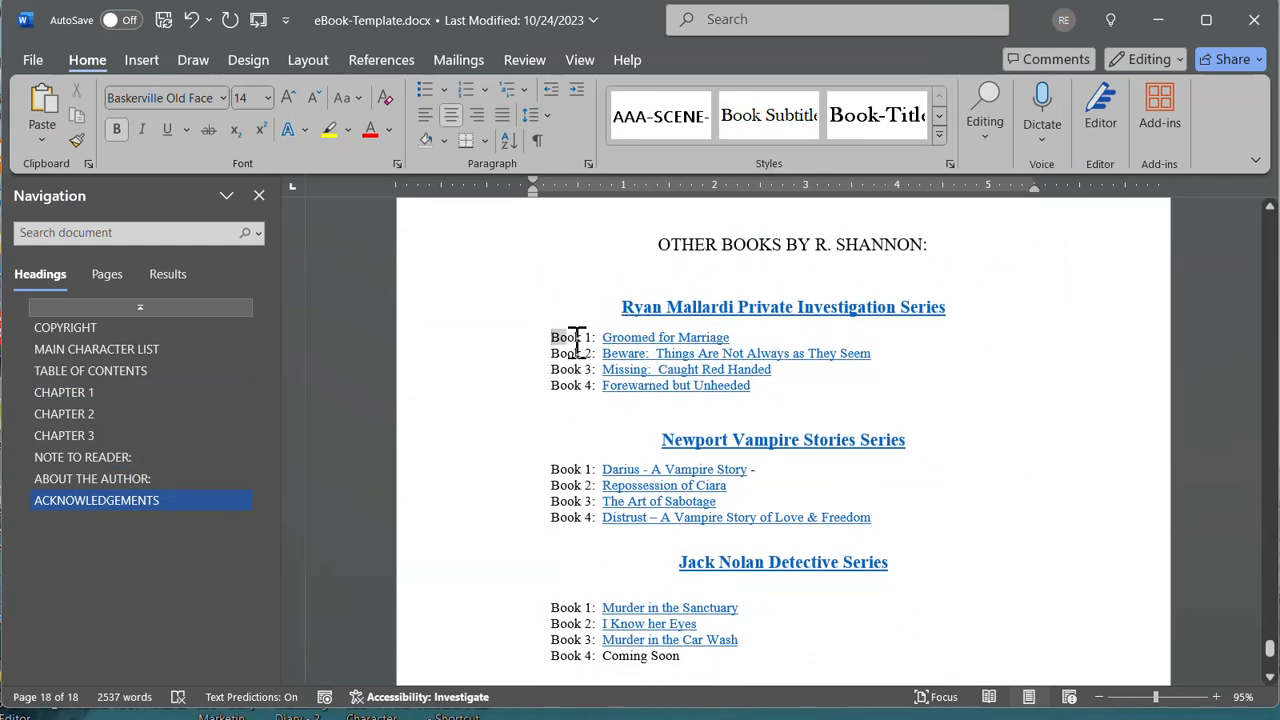
pyautogui.moveTo(571, 335); pyautogui.dragTo(773, 382)
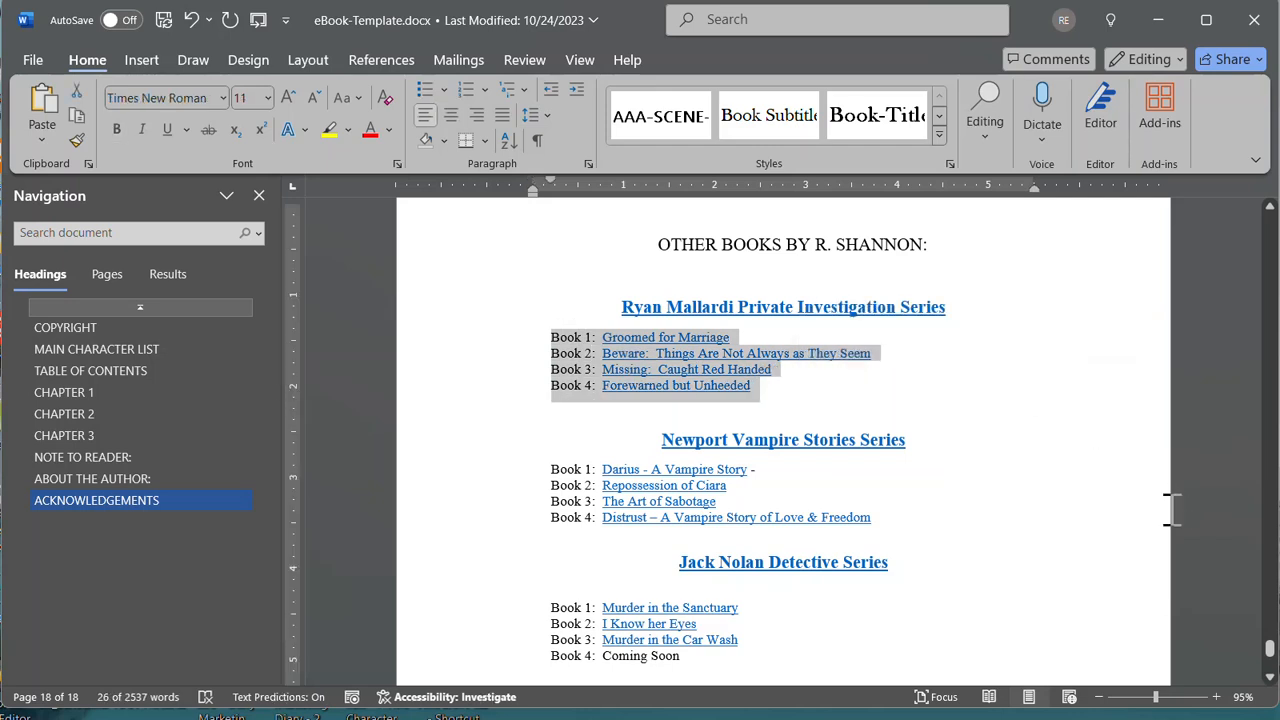
pyautogui.click(1051, 474)
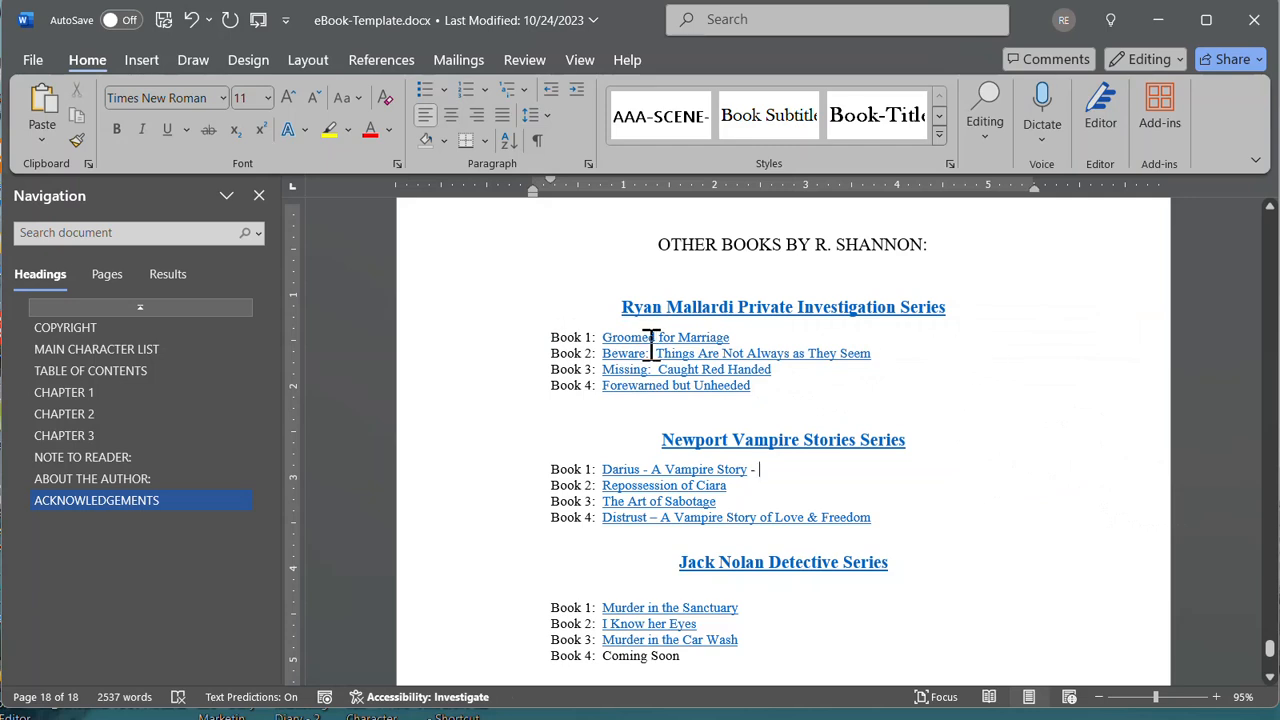
pyautogui.click(939, 136)
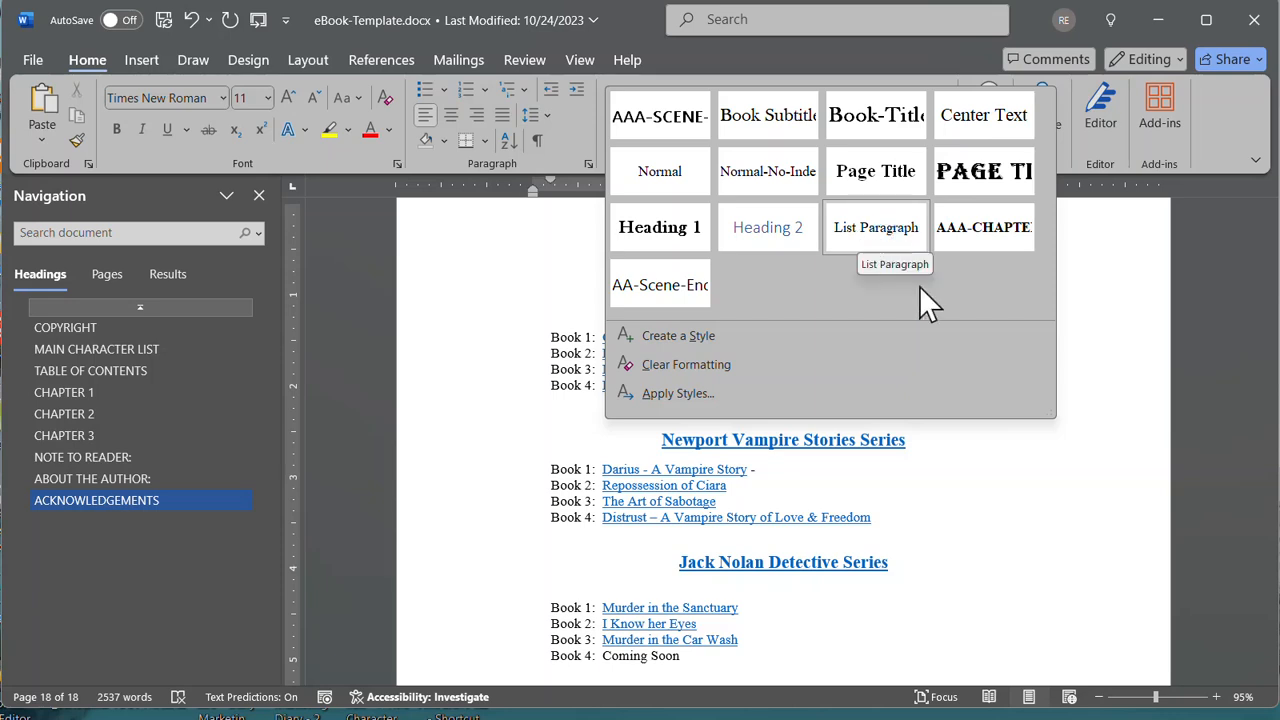
pyautogui.click(1144, 363)
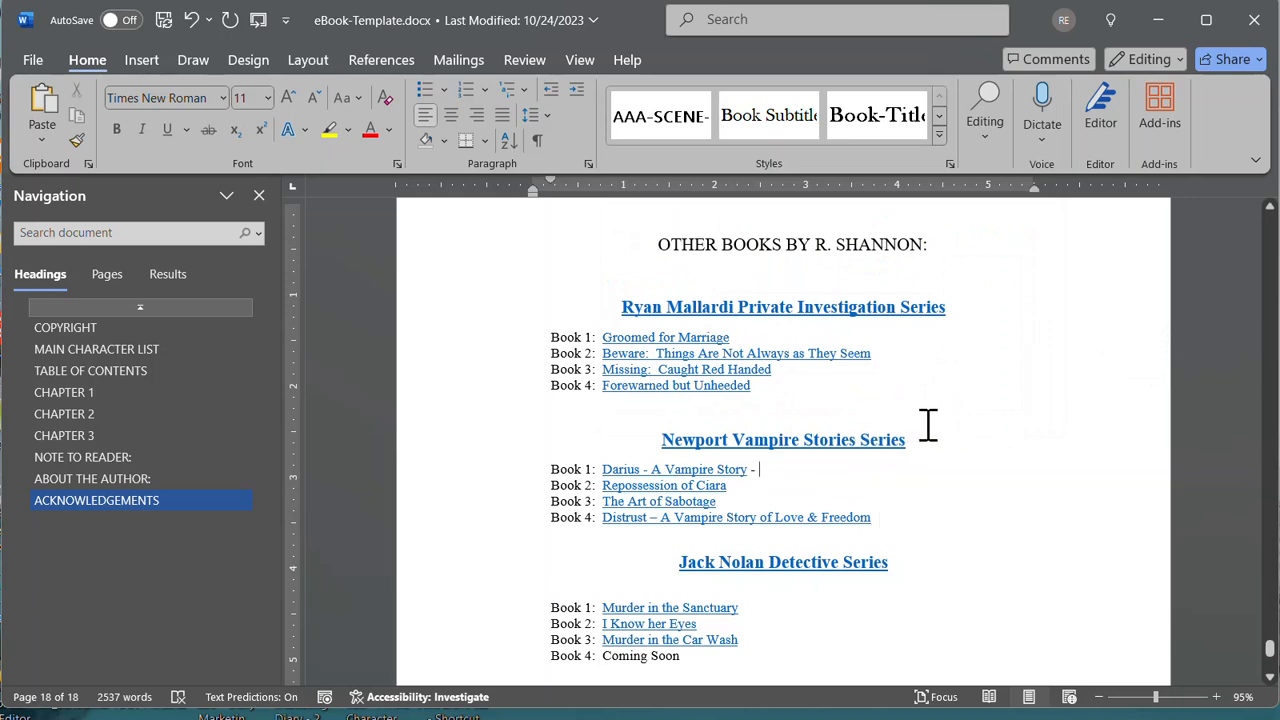
# Inspect the styles of the "OTHER BOOKS BY" heading and the first series title on the last page.
pyautogui.click(655, 244)
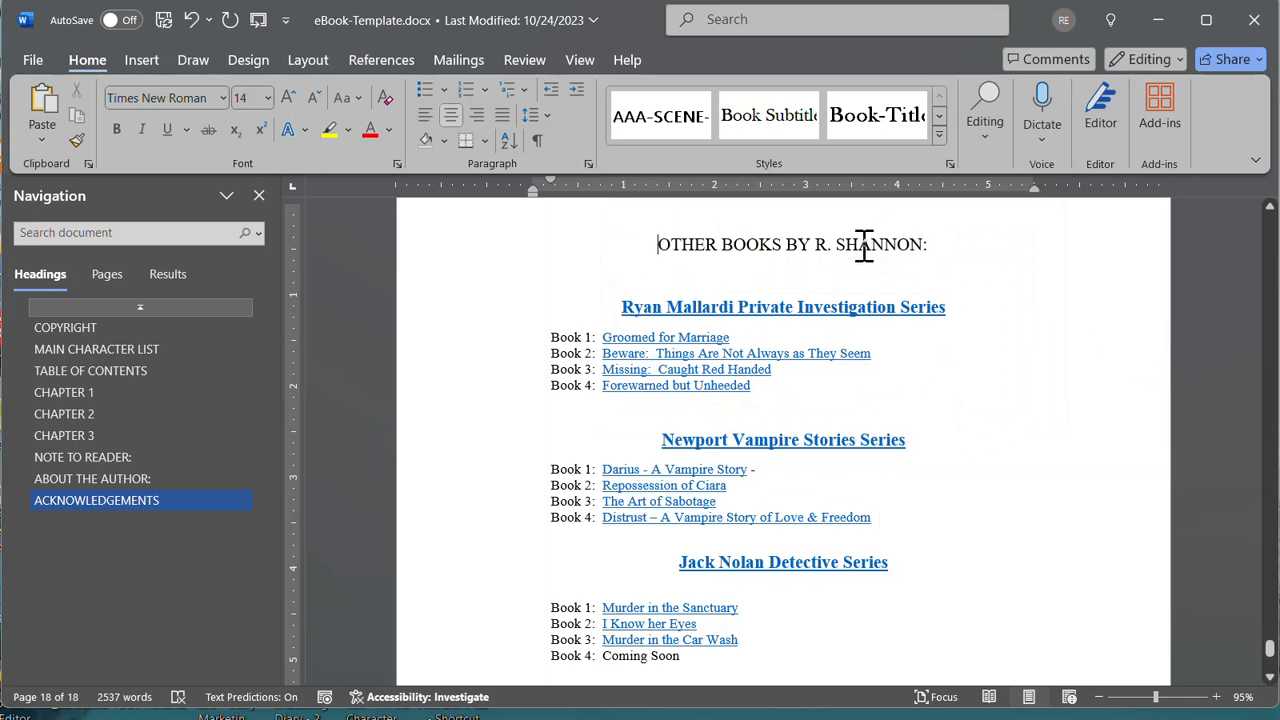
pyautogui.keyDown('shift'); pyautogui.click(950, 246); pyautogui.keyUp('shift')
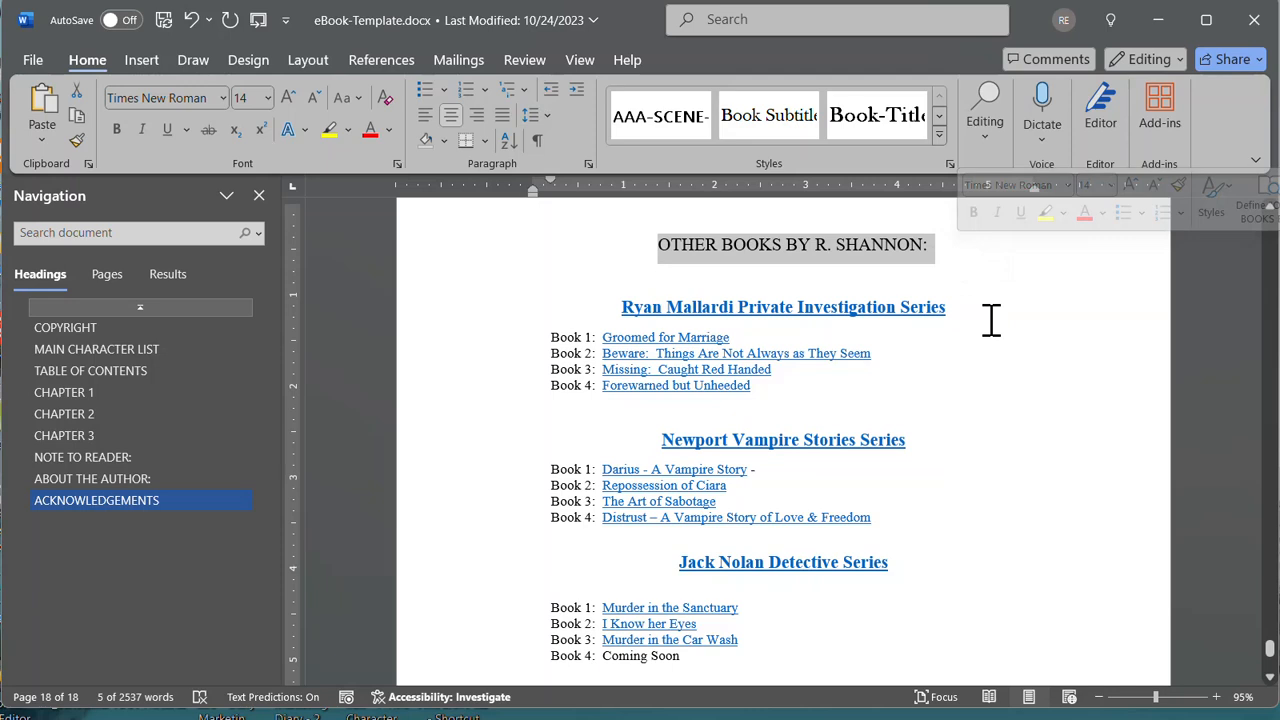
pyautogui.click(990, 320)
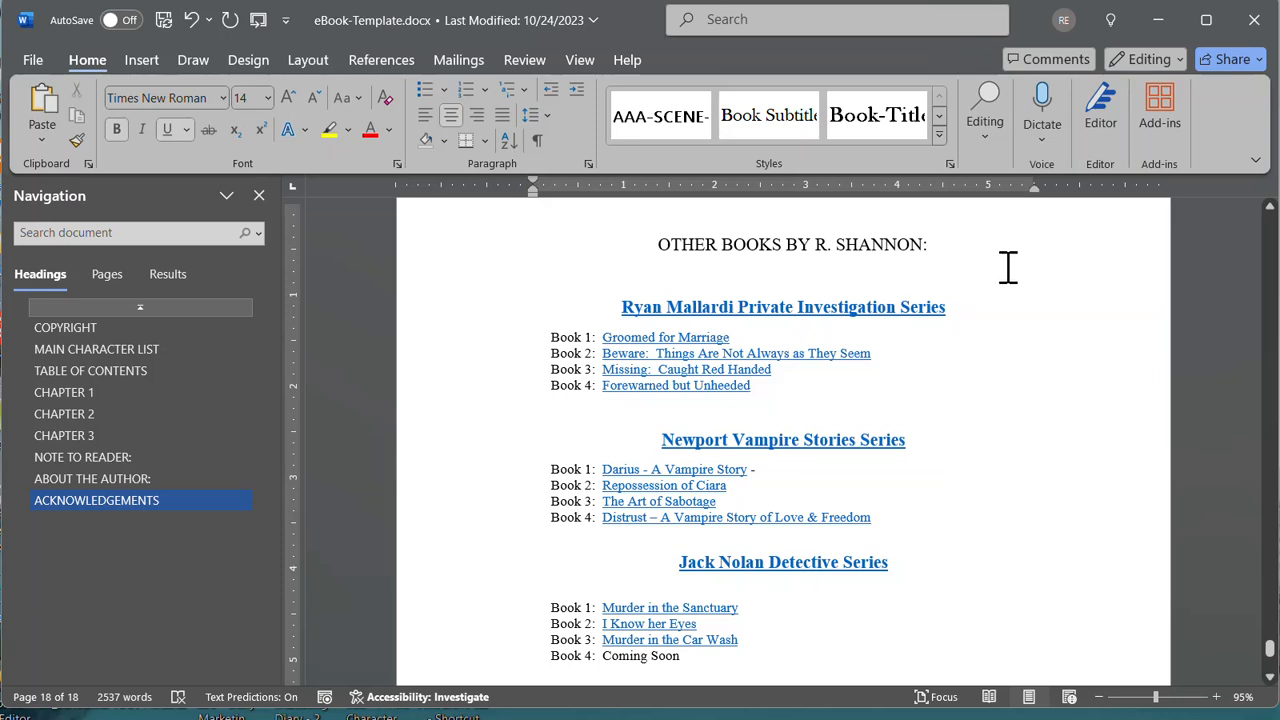
pyautogui.click(941, 132)
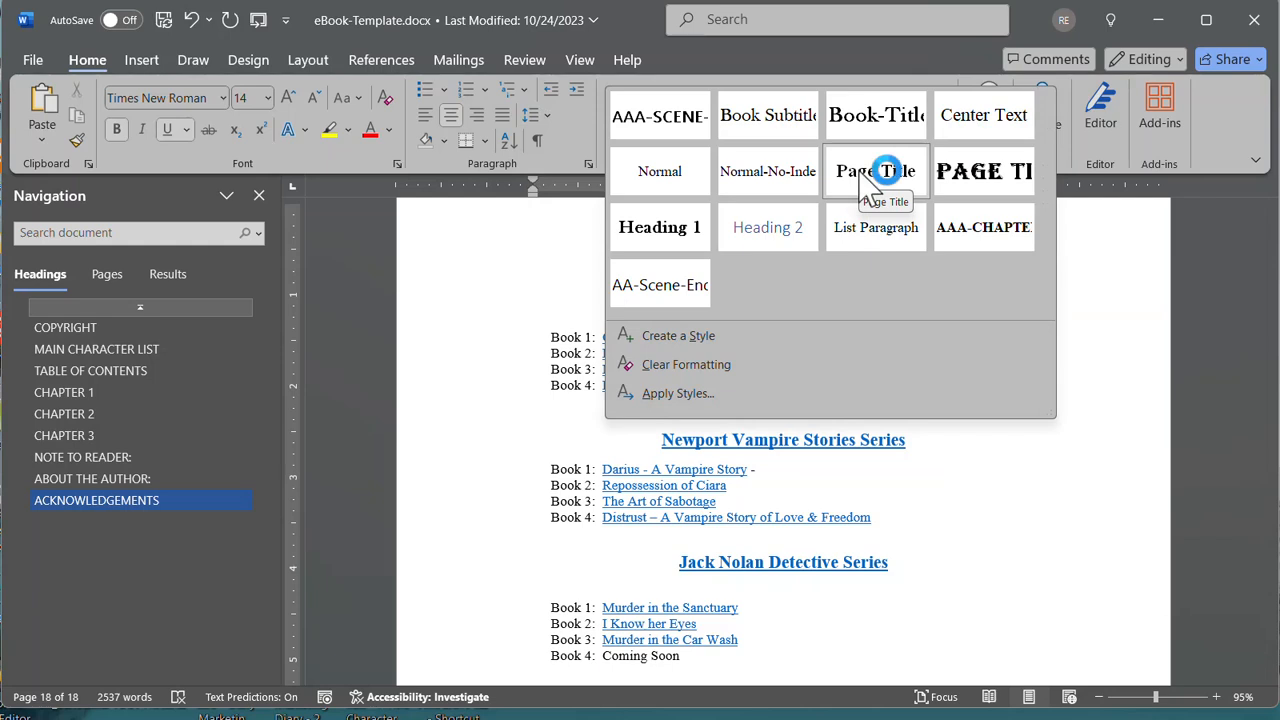
pyautogui.click(1105, 310)
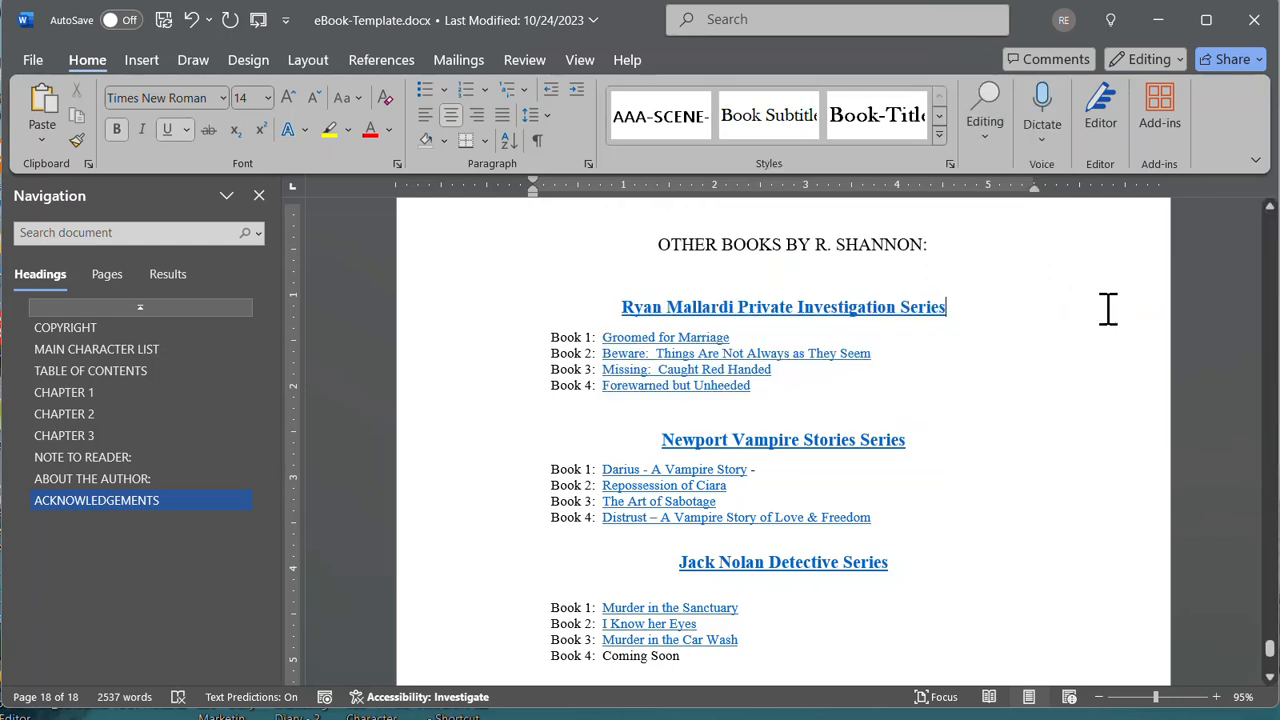
pyautogui.moveTo(660, 240); pyautogui.dragTo(934, 249)
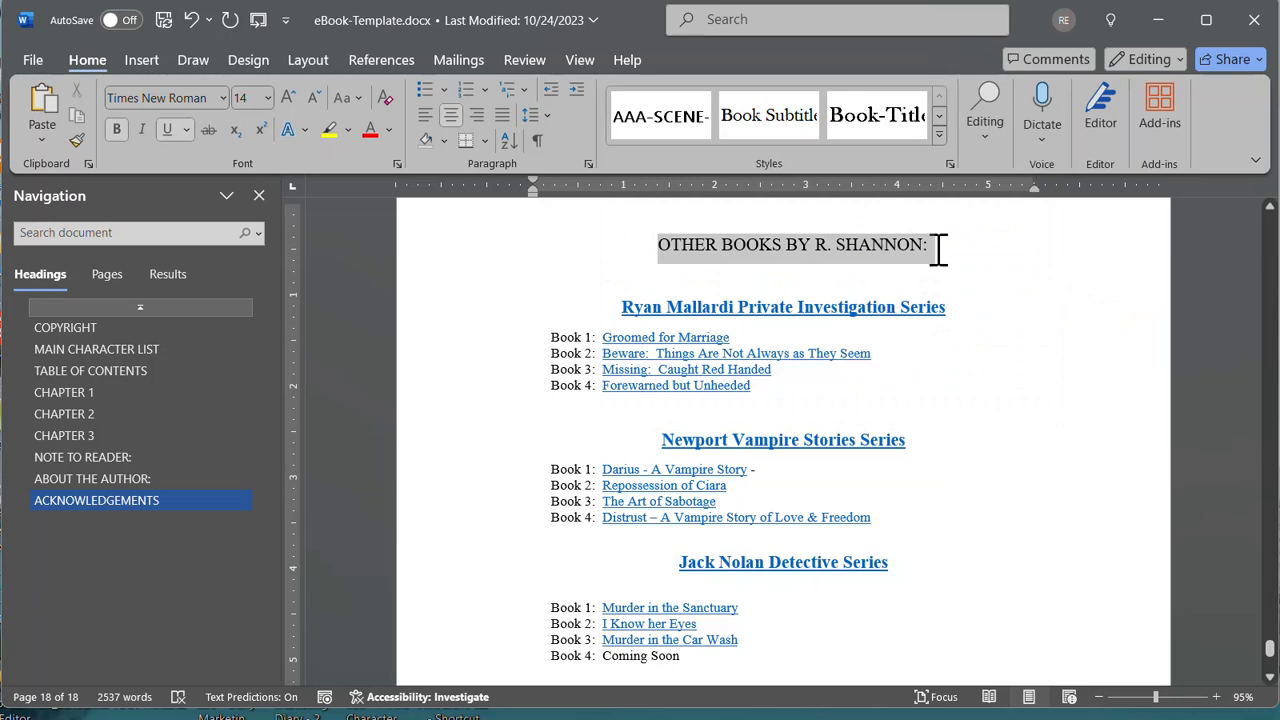
pyautogui.click(1008, 276)
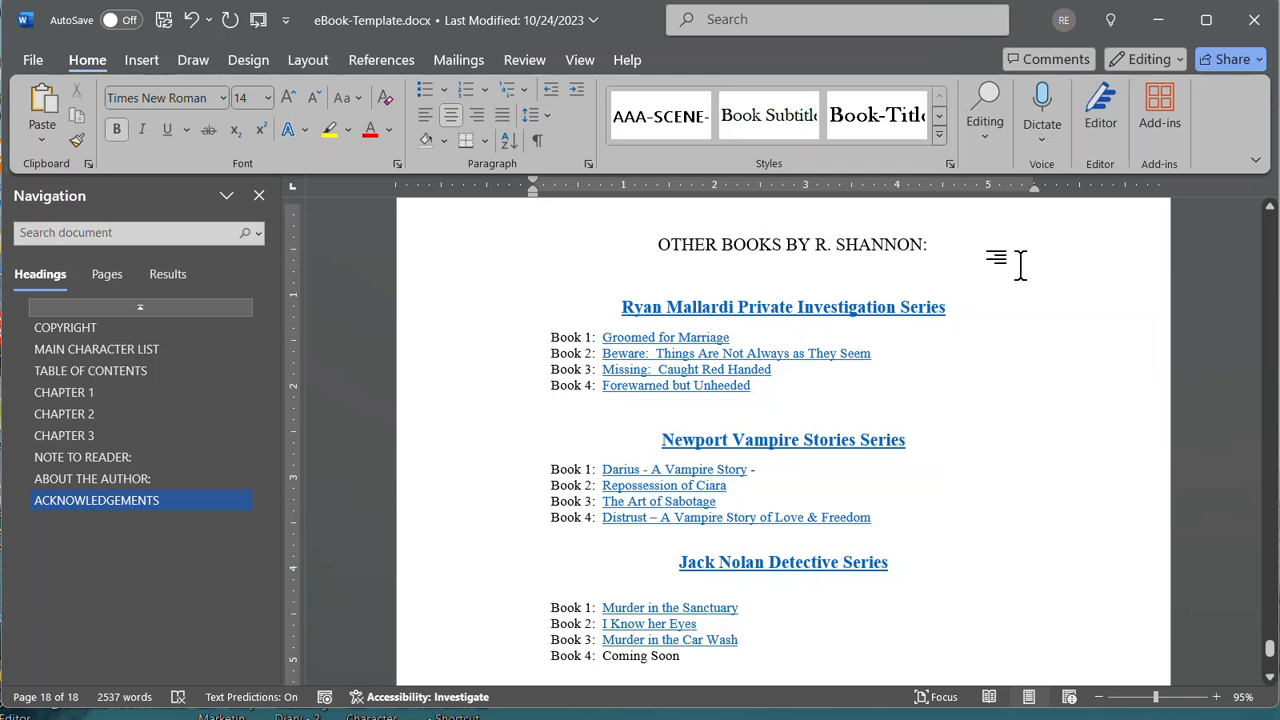
pyautogui.click(939, 136)
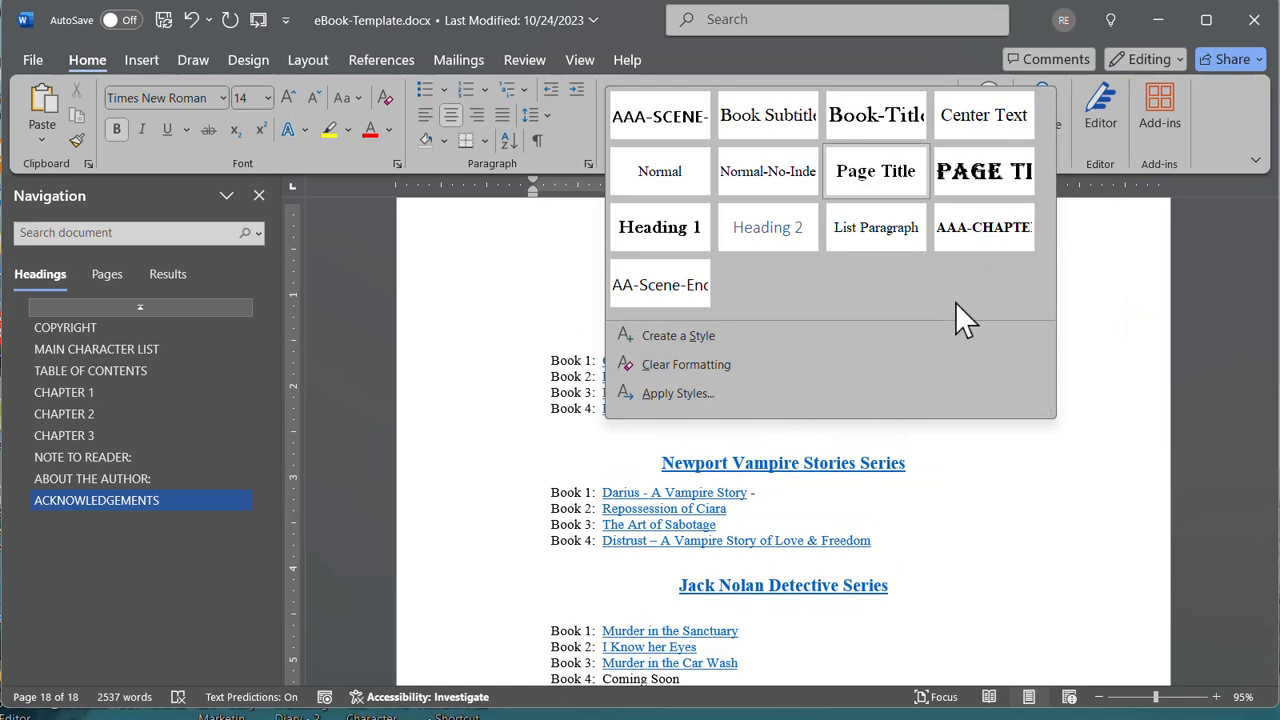
pyautogui.click(1131, 294)
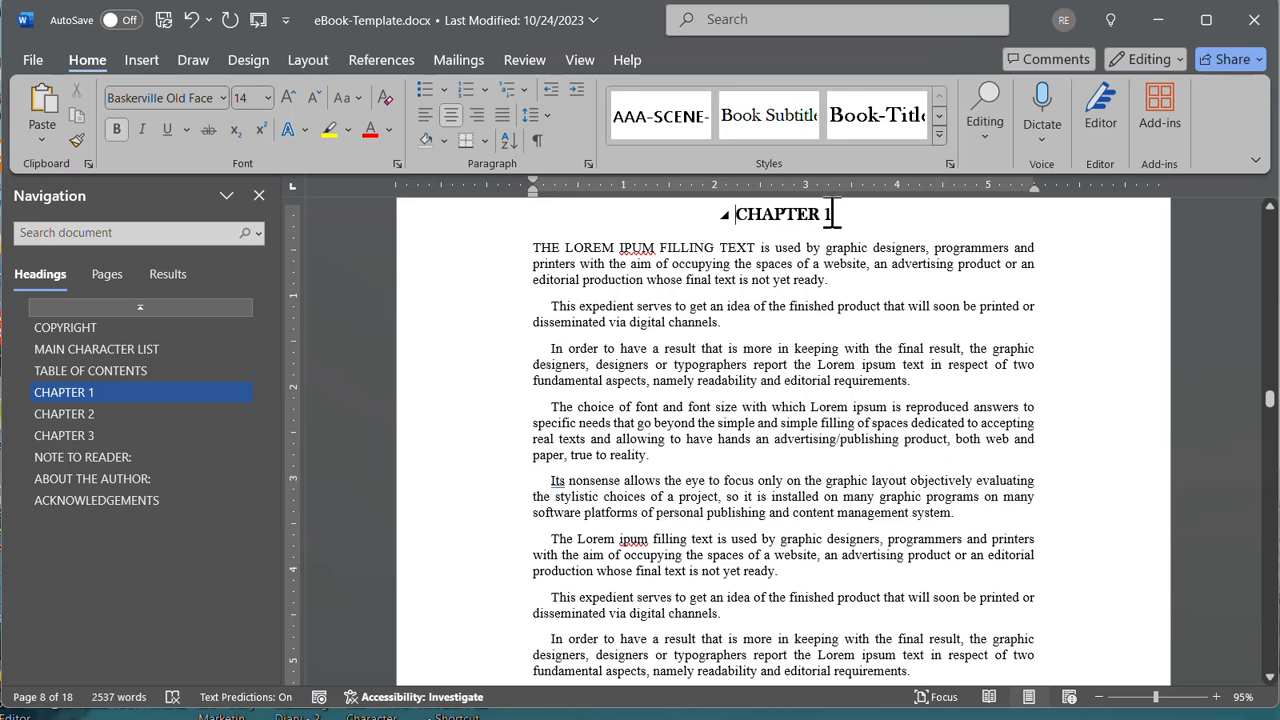
# Apply the Heading 1 style to the CHAPTER 1 title.
pyautogui.moveTo(831, 214); pyautogui.dragTo(738, 214)
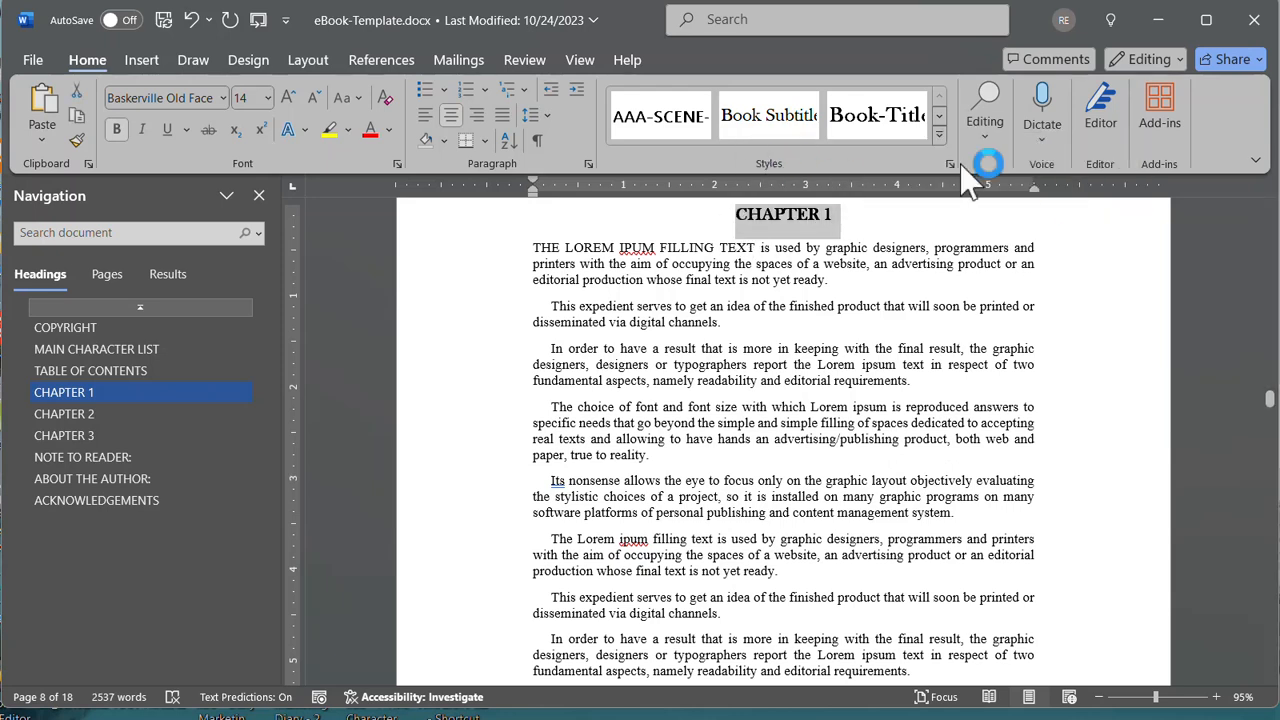
pyautogui.click(939, 133)
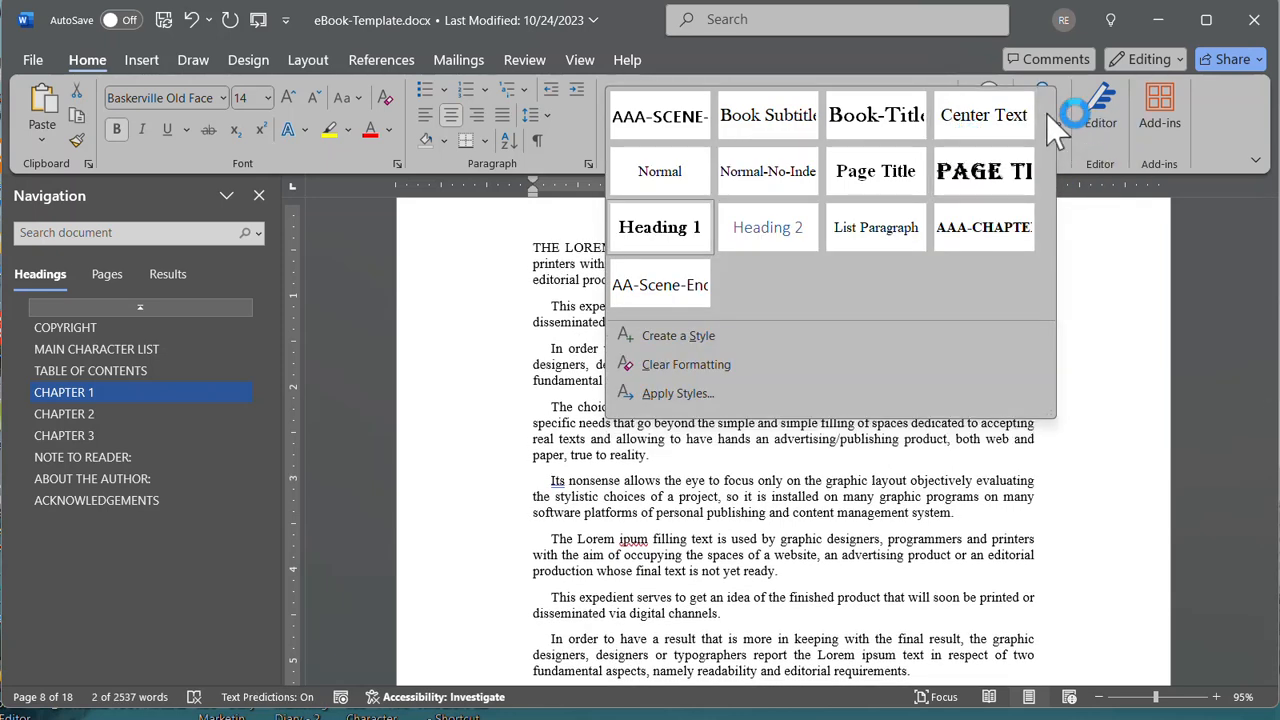
pyautogui.click(650, 240)
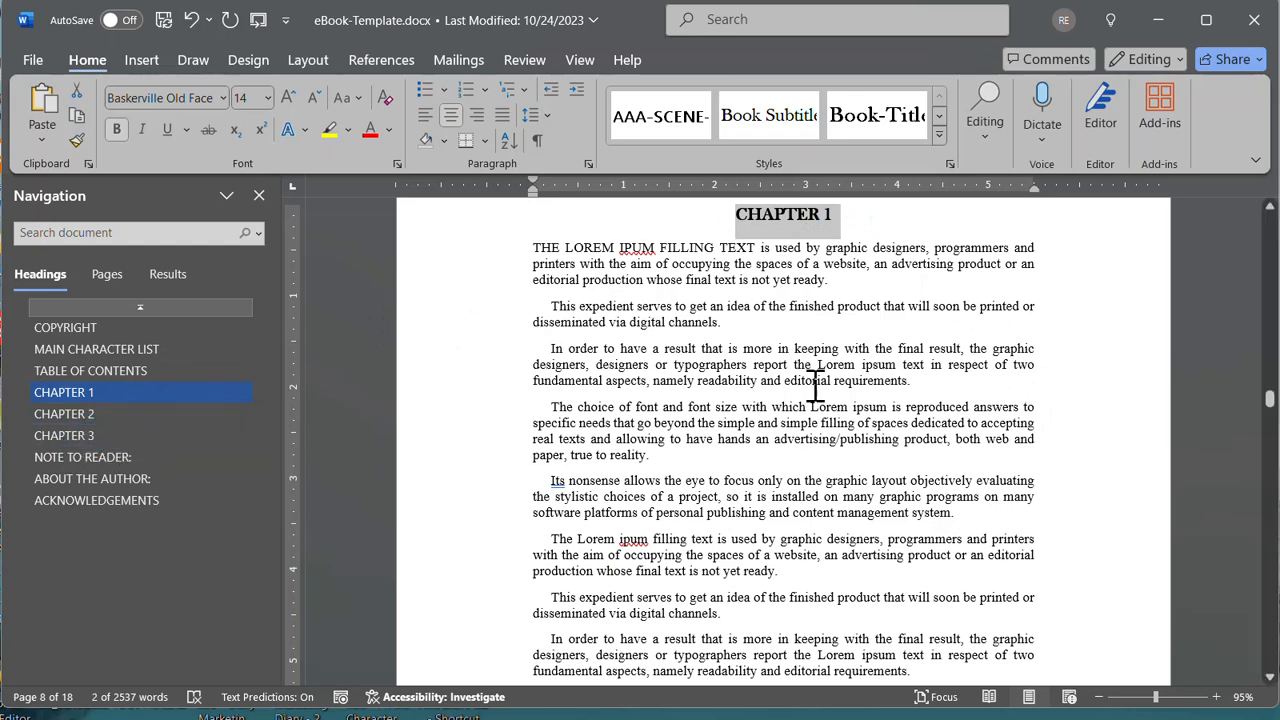
# Check that the CHAPTER 1 entry in the document's heading list leads to the chapter title.
pyautogui.click(130, 393)
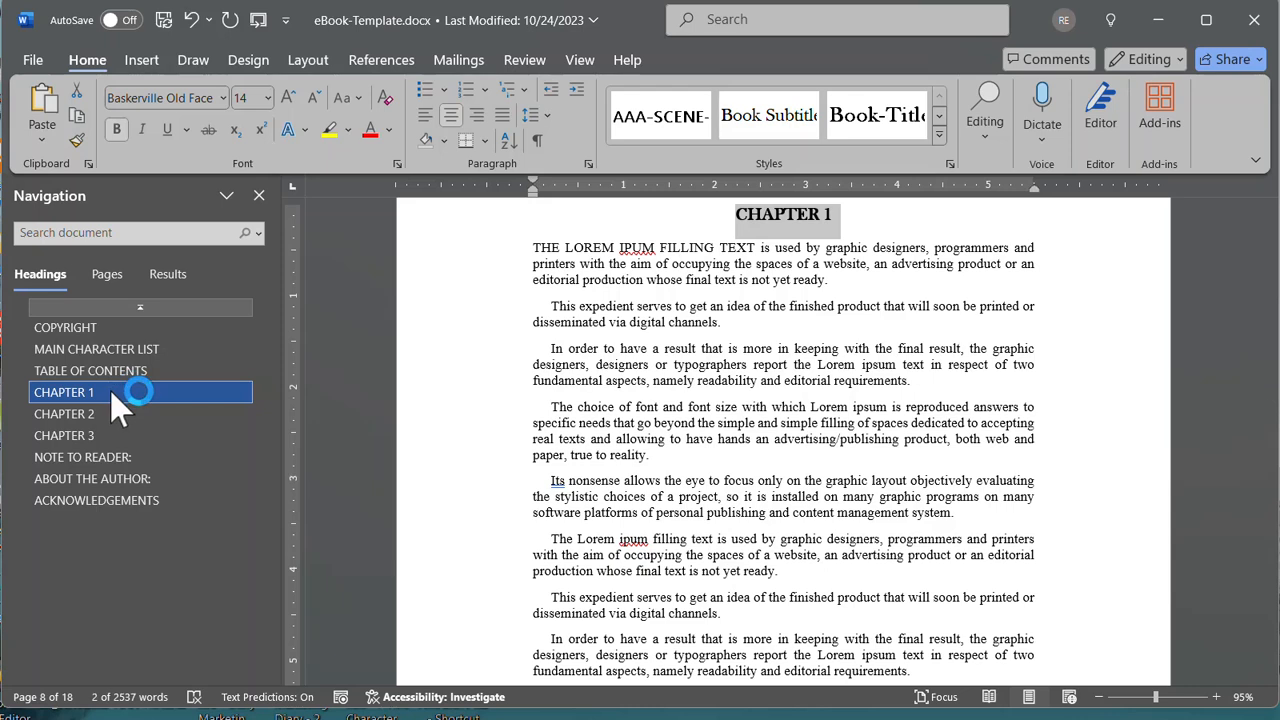
pyautogui.click(110, 391)
pyautogui.click(833, 229)
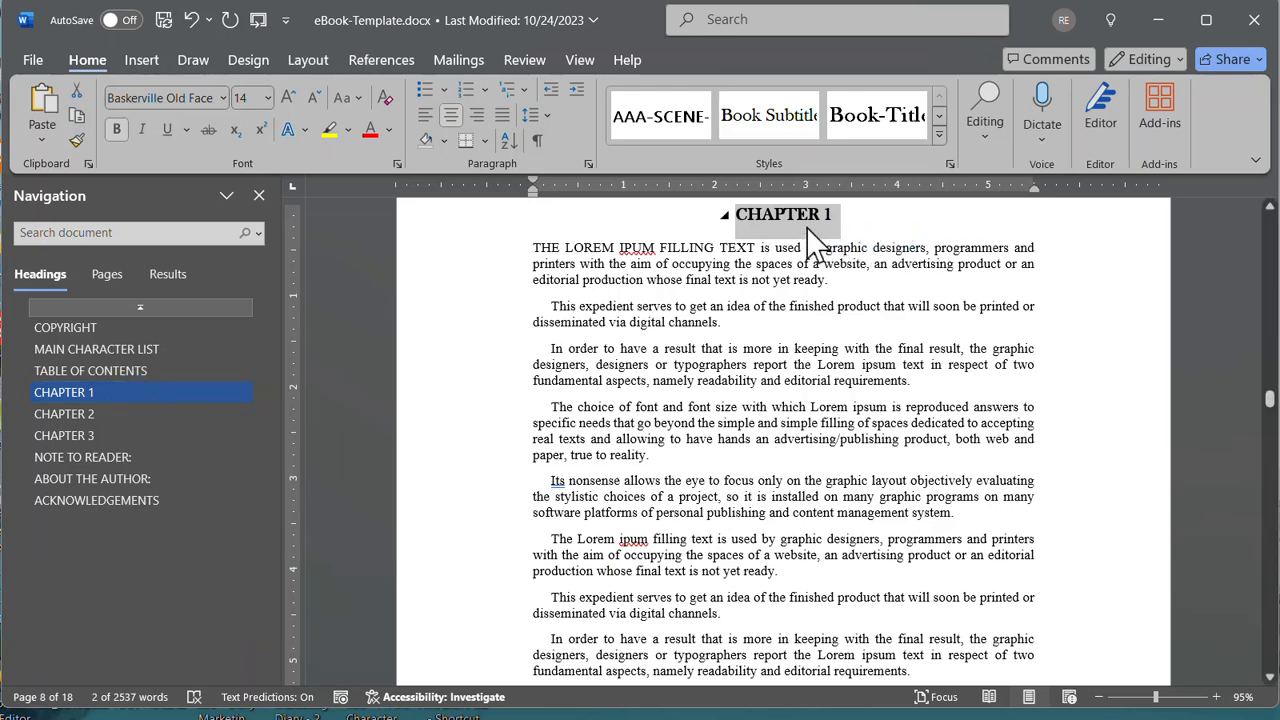
pyautogui.click(833, 228)
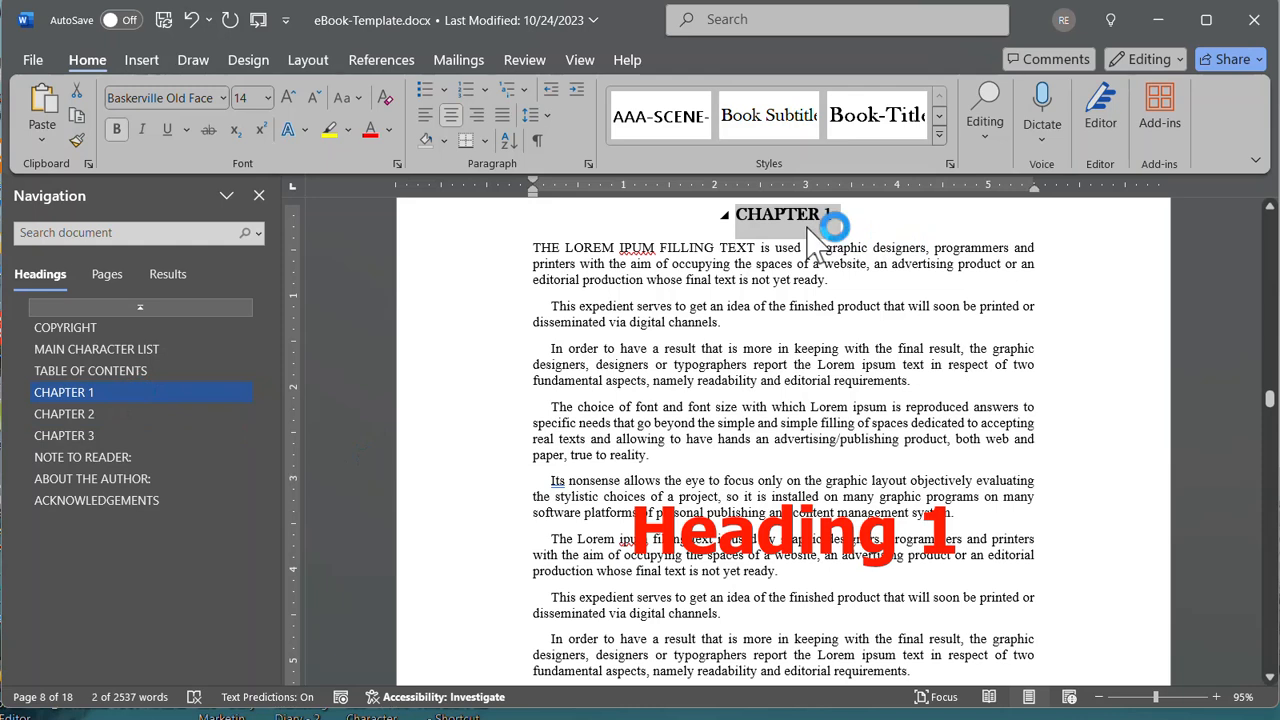
pyautogui.scroll(3, 543, 349)
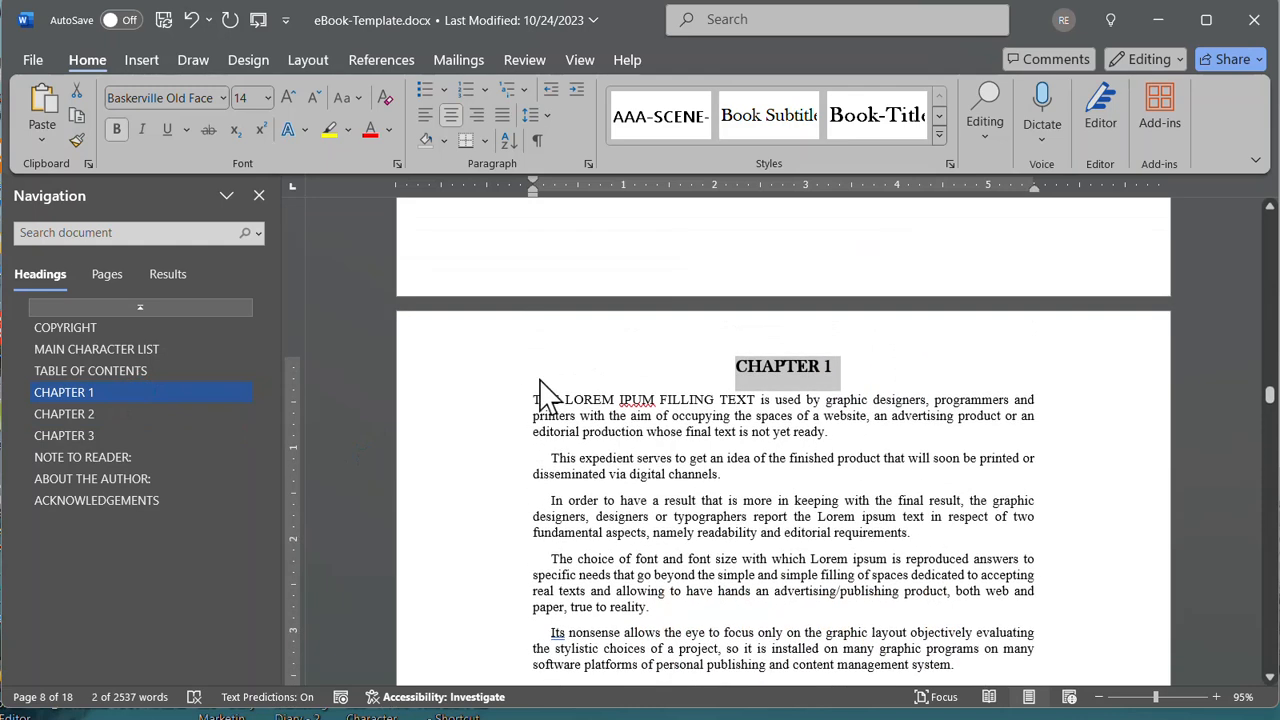
# Examine the capitalised words "THE LOREM IPUM FILLING TEXT" that open the first paragraph of Chapter 1.
pyautogui.click(775, 402)
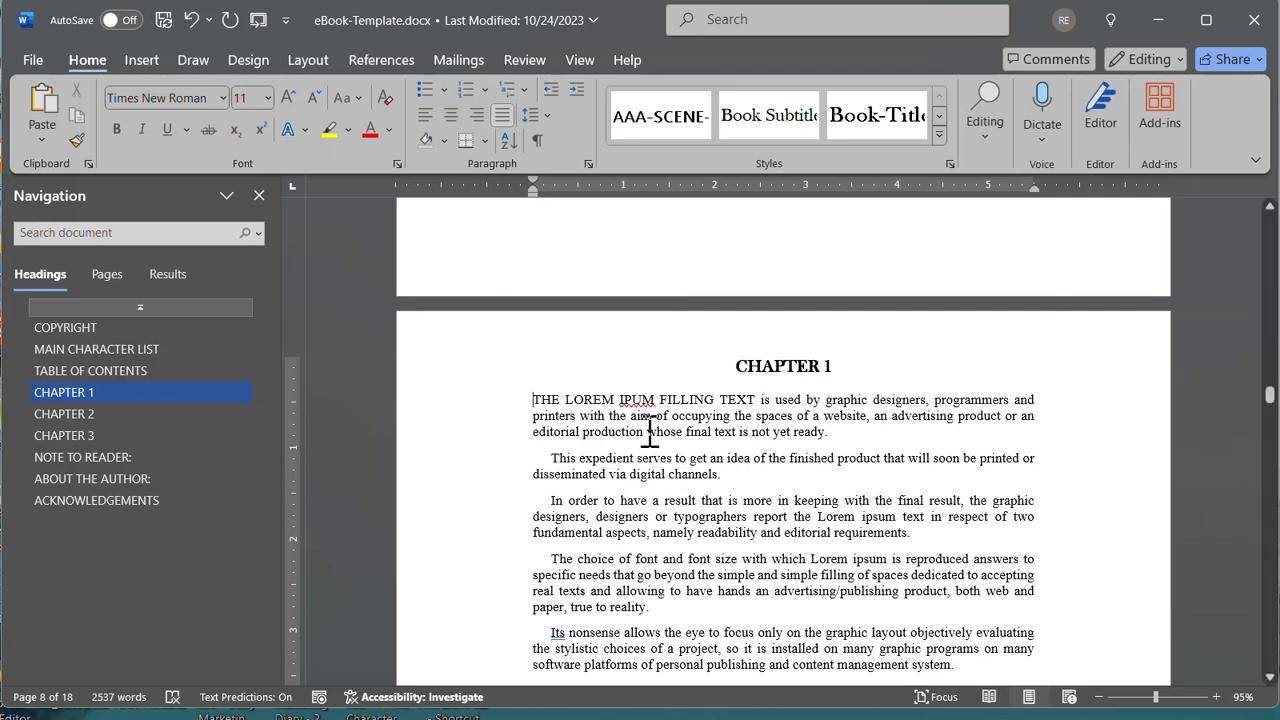
pyautogui.click(537, 396)
pyautogui.keyDown('shift'); pyautogui.click(757, 401); pyautogui.keyUp('shift')
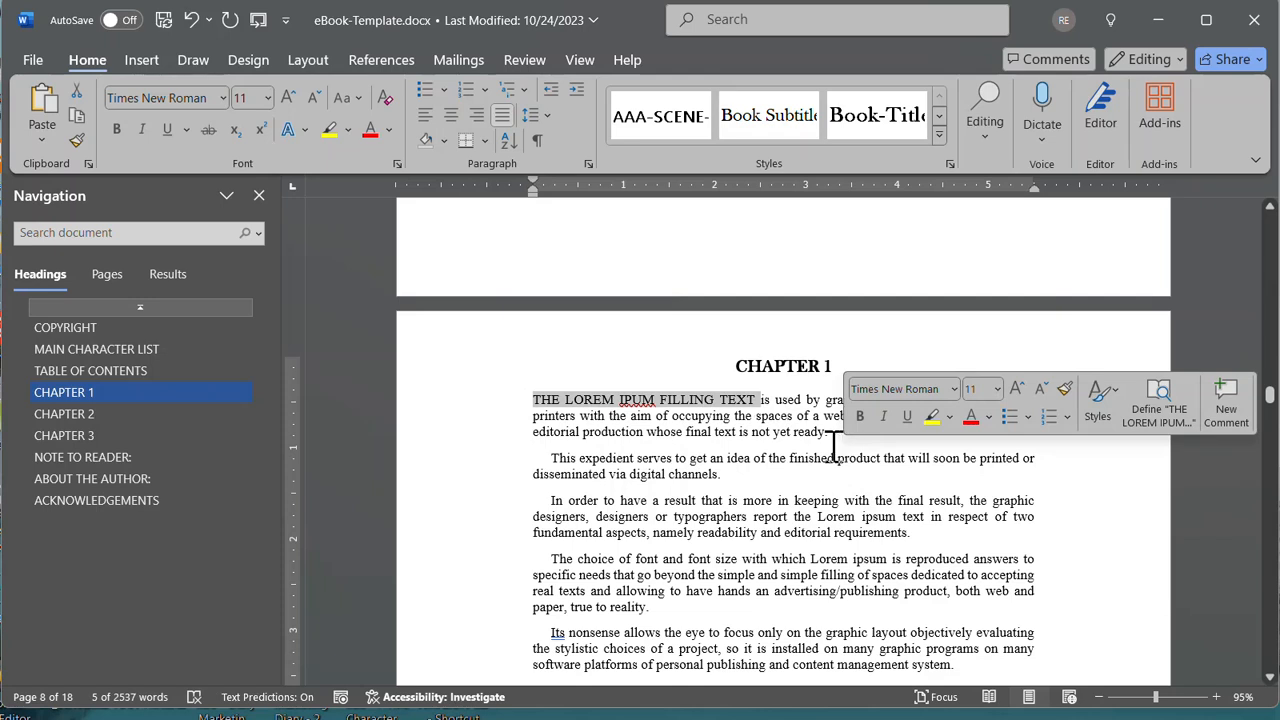
pyautogui.click(662, 431)
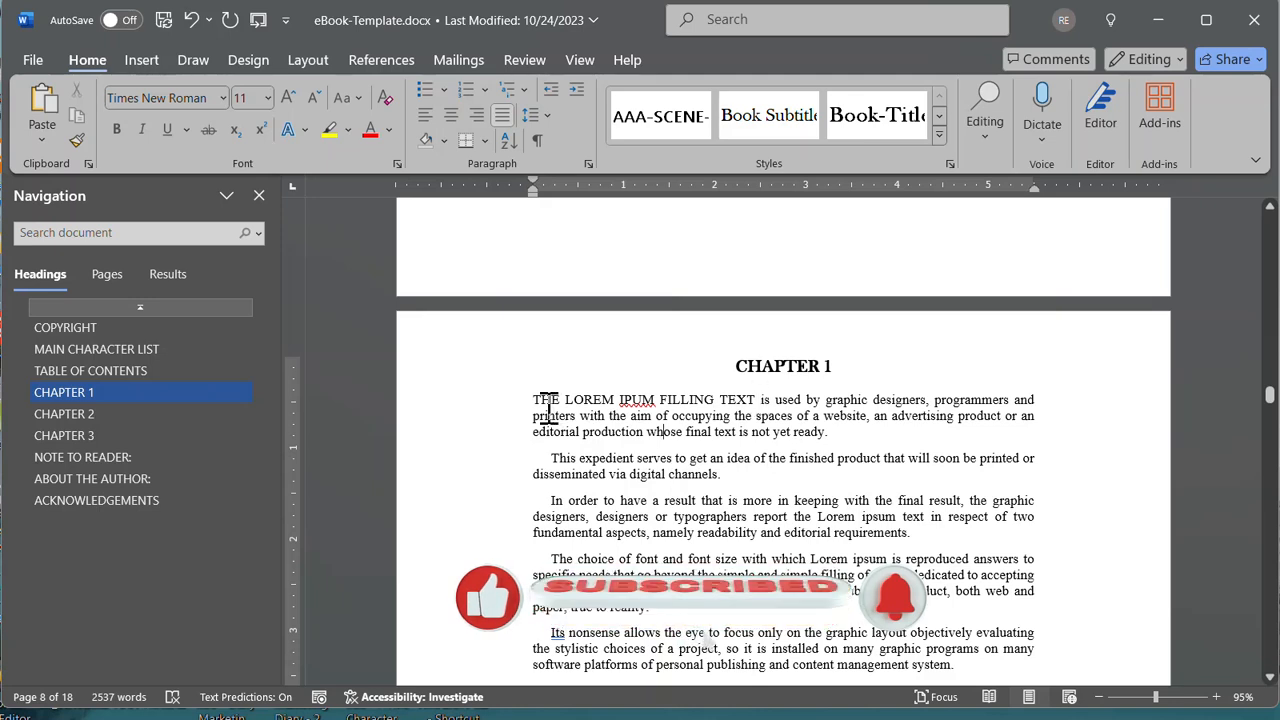
pyautogui.moveTo(753, 400); pyautogui.dragTo(533, 400)
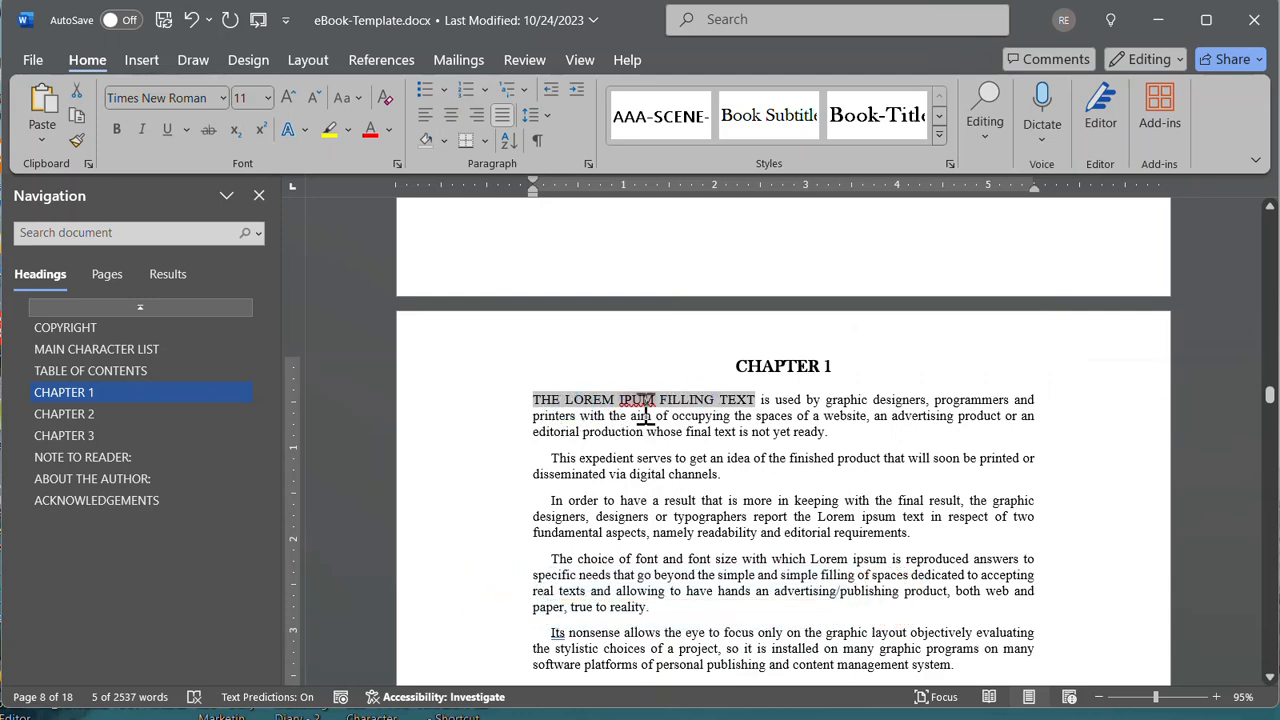
pyautogui.click(750, 453)
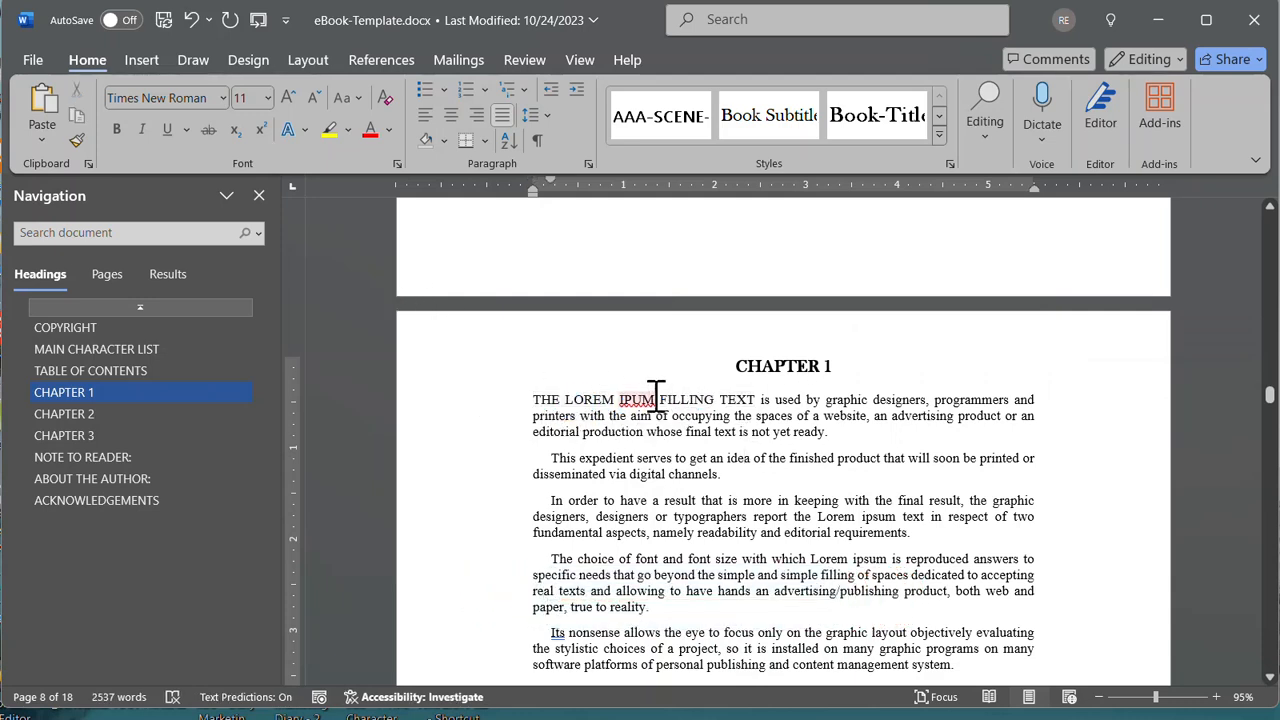
# Change "FILLING TEXT" in Chapter 1's opening line to lowercase, leaving only the first three words capitalised.
pyautogui.moveTo(660, 400); pyautogui.dragTo(760, 405)
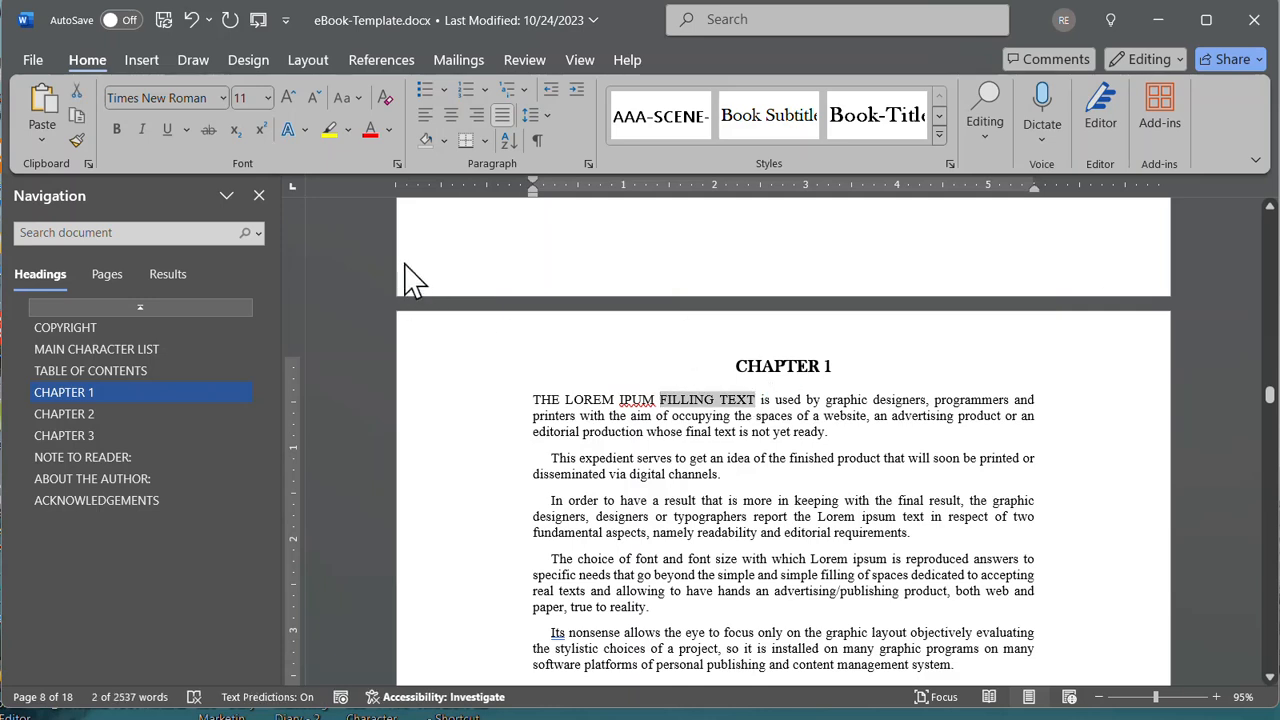
pyautogui.click(345, 100)
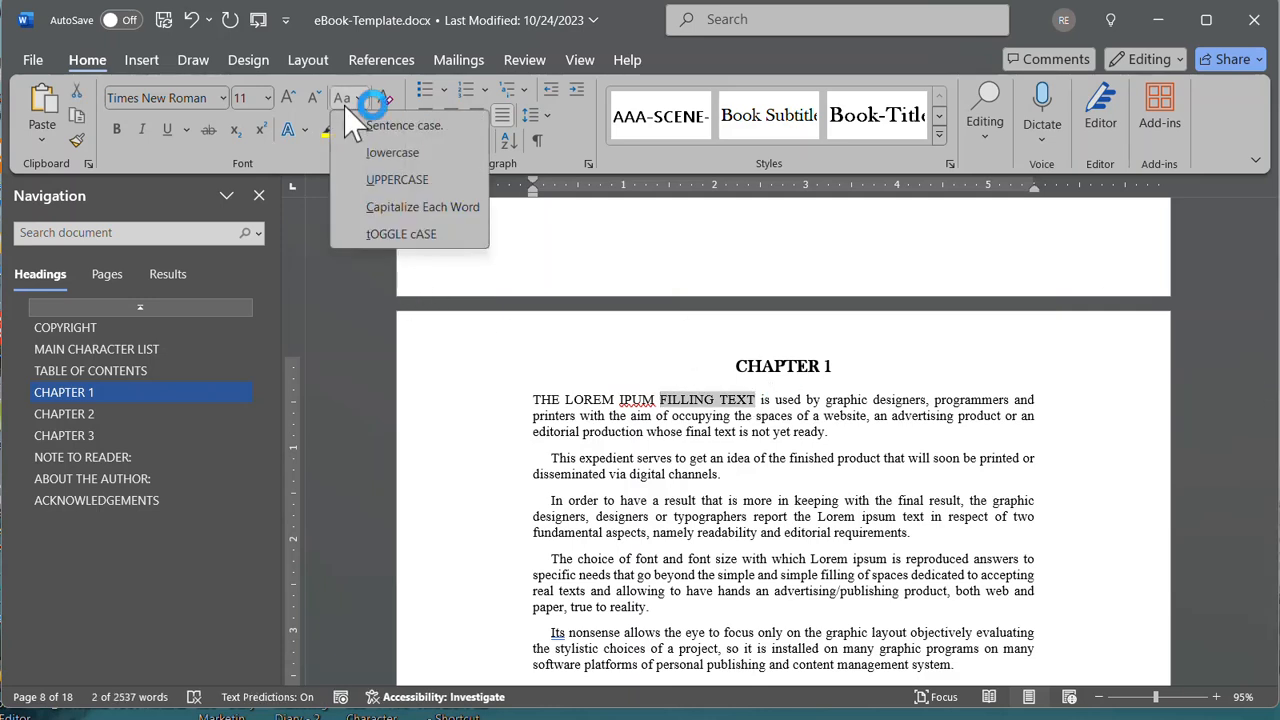
pyautogui.click(355, 131)
pyautogui.click(664, 439)
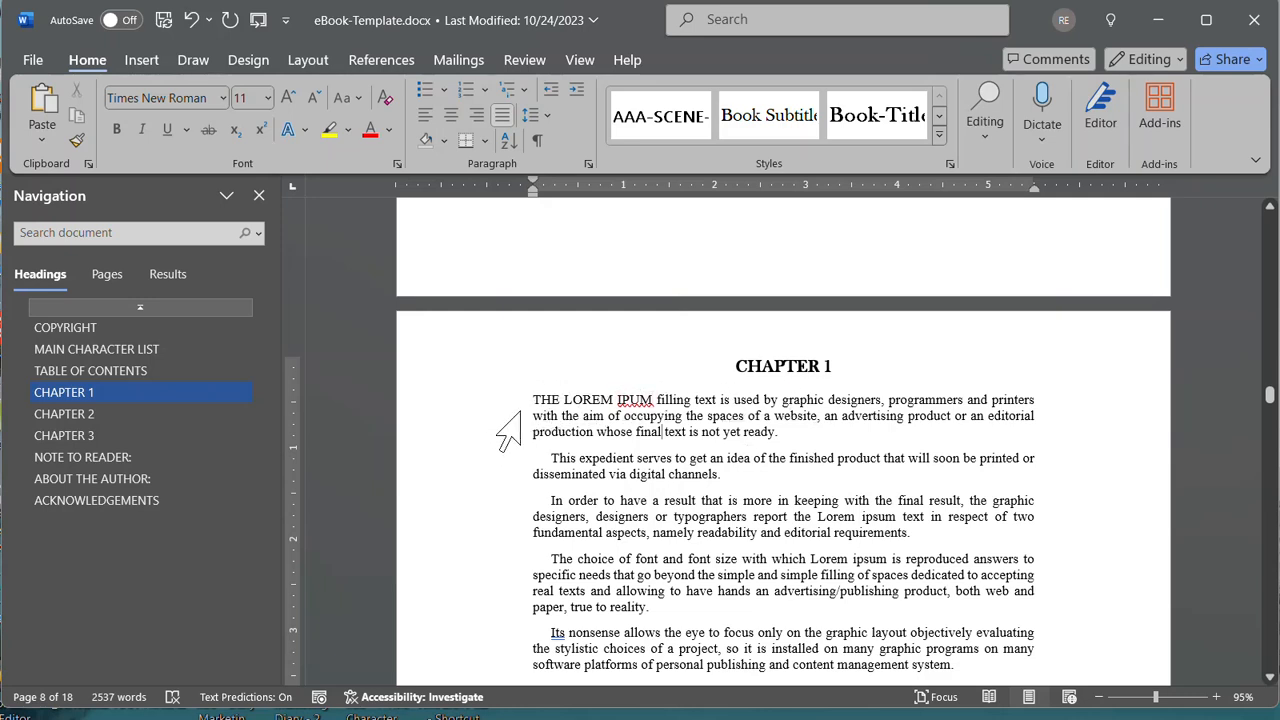
# Apply the Normal-No-Indent style to the opening paragraph of Chapter 1.
pyautogui.click(689, 434)
pyautogui.click(939, 134)
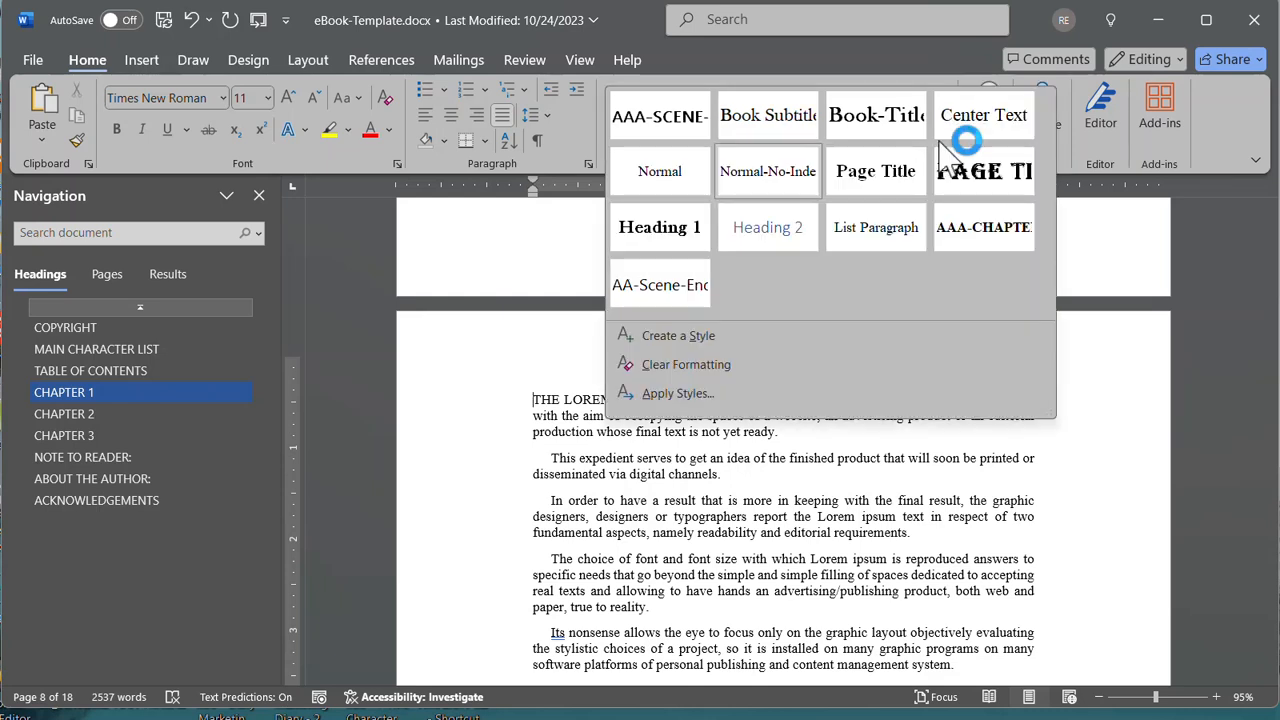
pyautogui.click(741, 181)
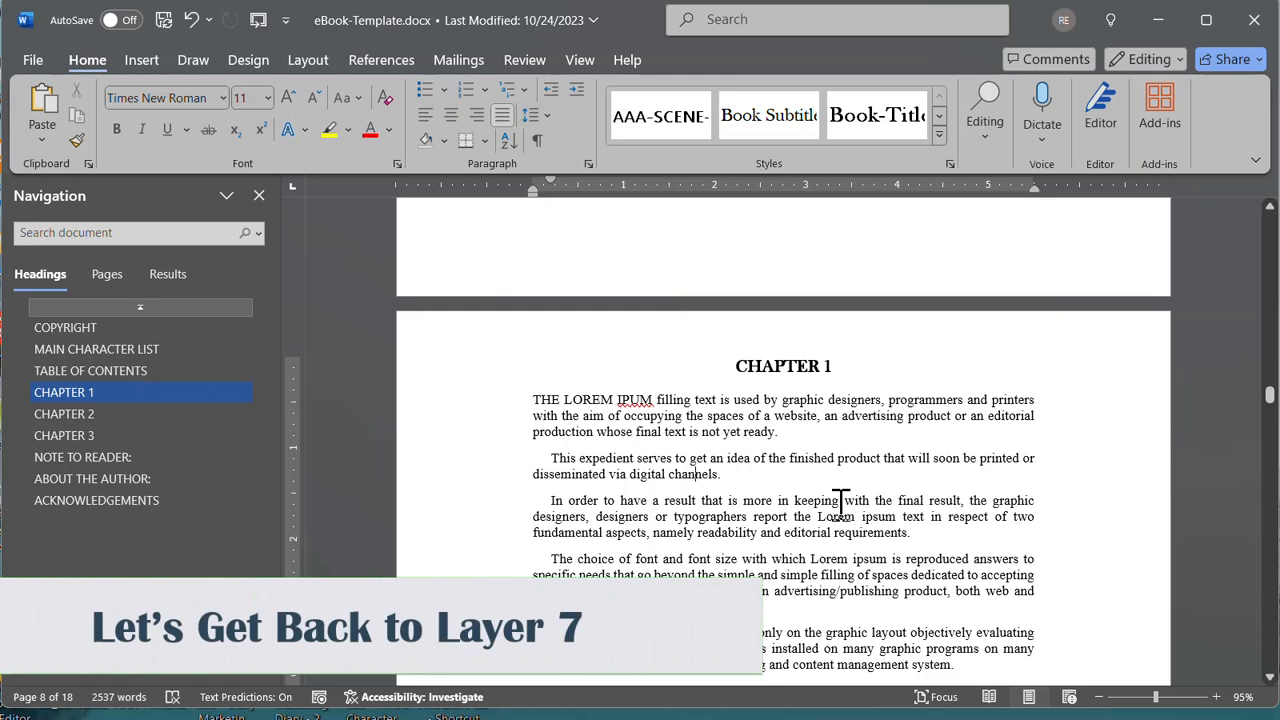
# Inspect the style and font of the four-diamond ornament line that ends Chapter 1.
pyautogui.moveTo(757, 457); pyautogui.dragTo(817, 457)
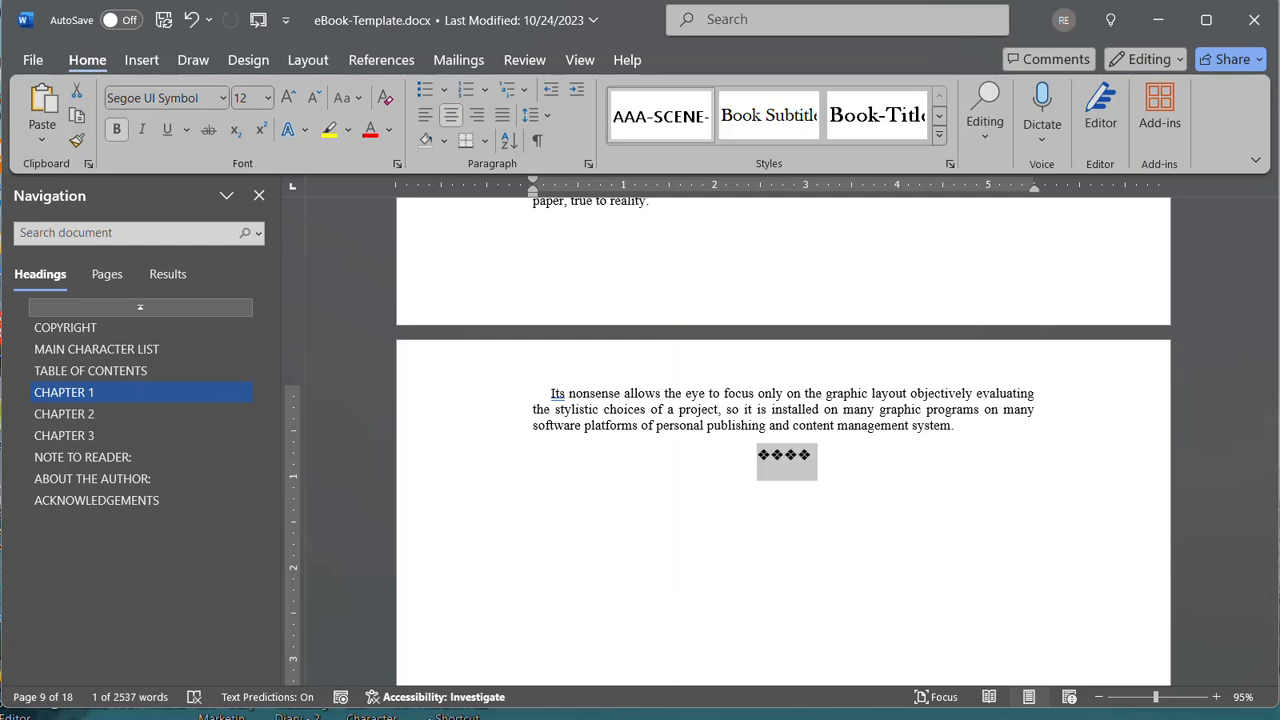
pyautogui.click(845, 492)
pyautogui.click(815, 457)
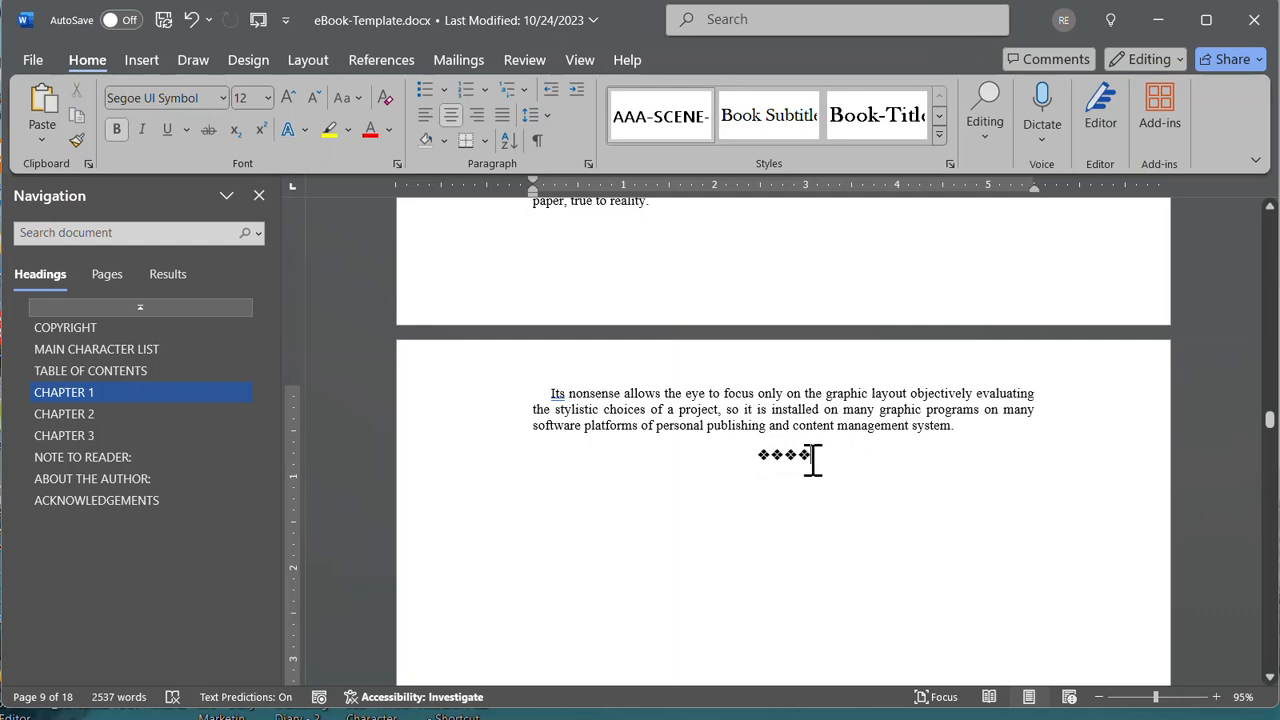
pyautogui.moveTo(813, 460); pyautogui.dragTo(762, 466)
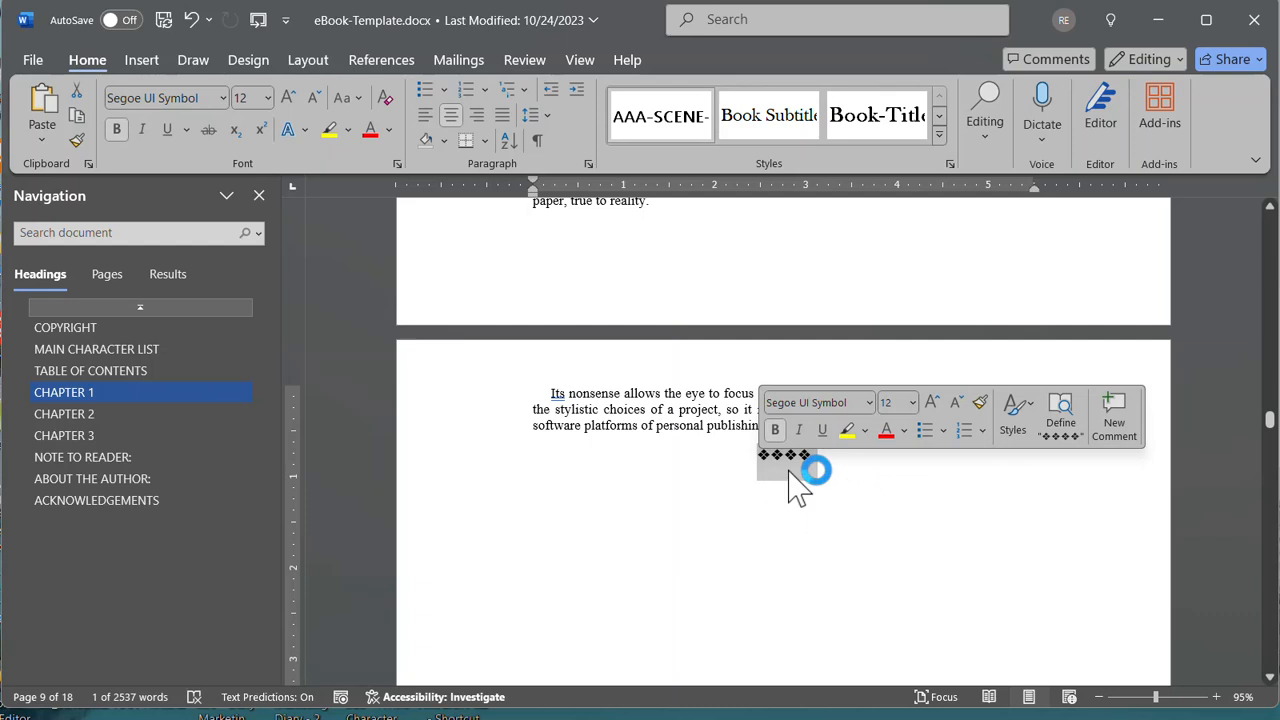
pyautogui.click(918, 502)
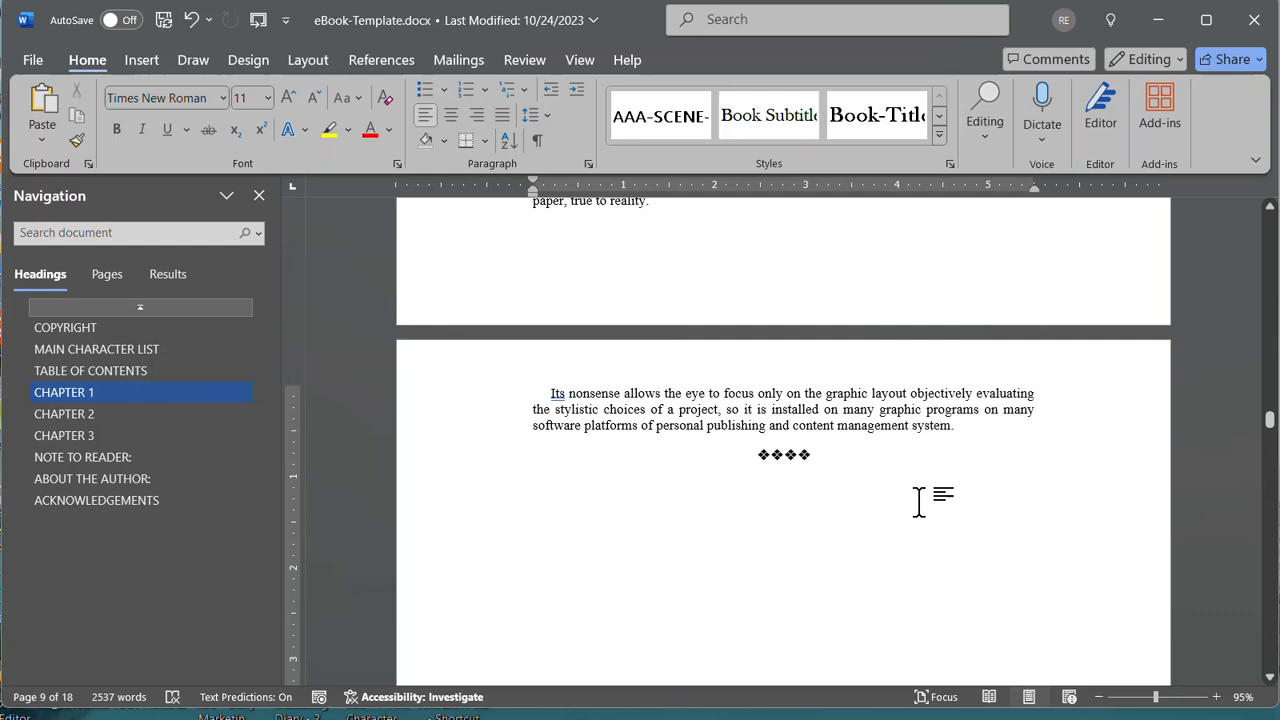
# Review the search and replacement fields of Find and Replace, and close it without replacing anything.
pyautogui.hotkey('ctrl', 'h')
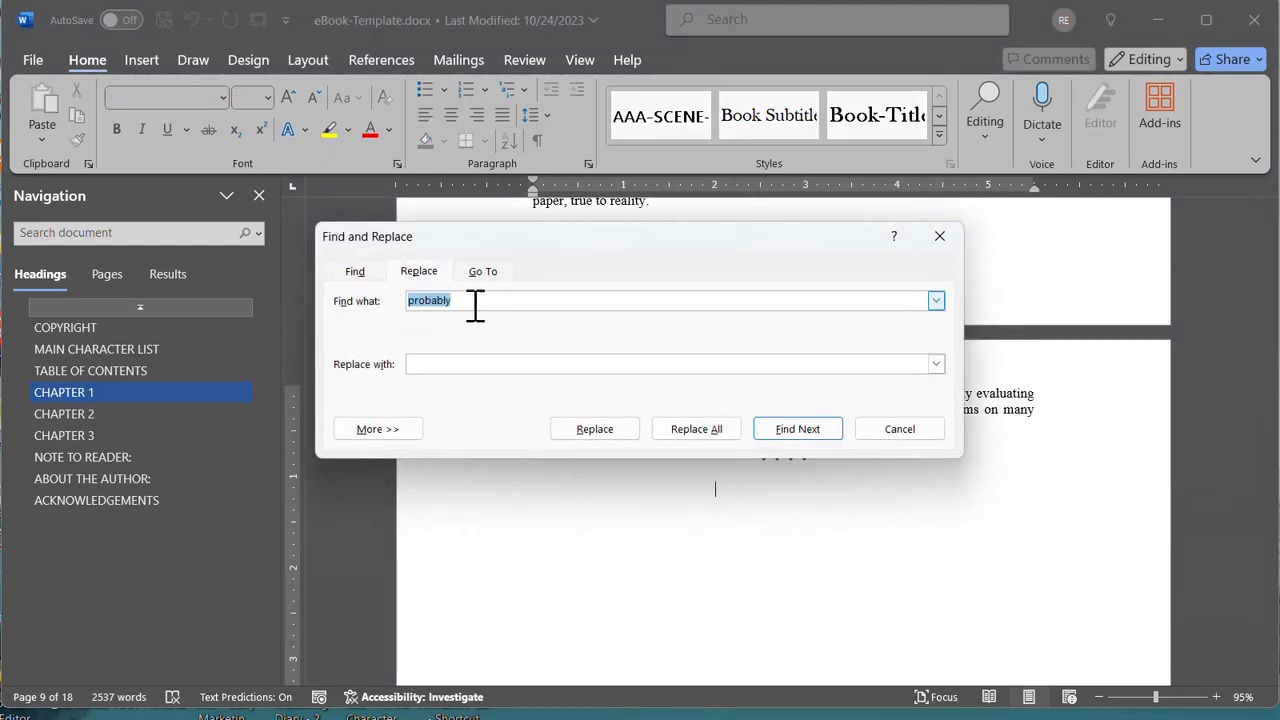
pyautogui.click(455, 362)
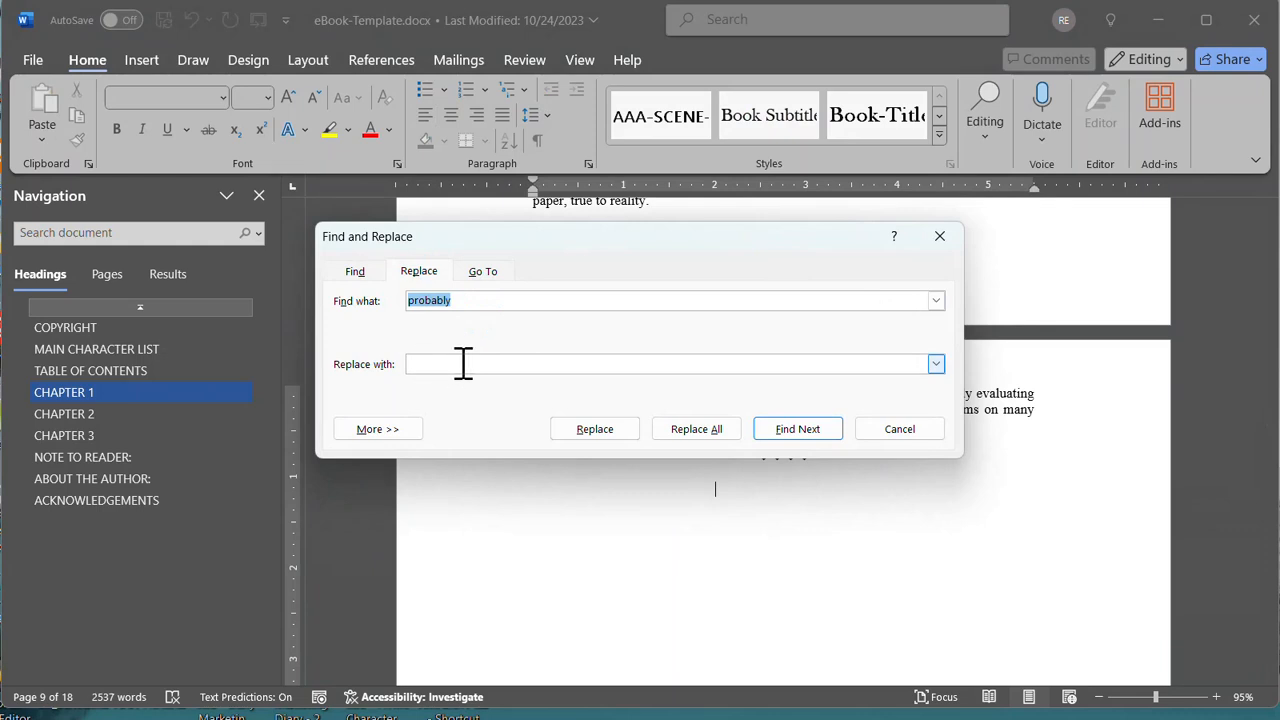
pyautogui.click(720, 433)
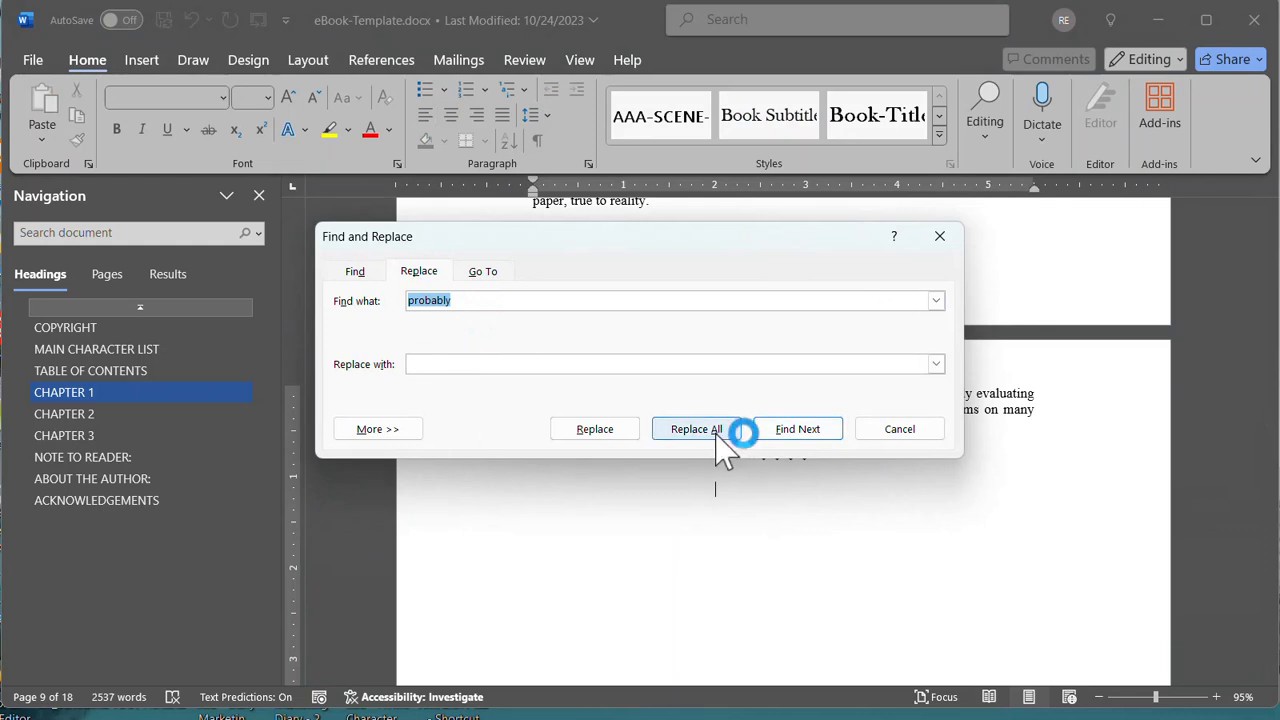
pyautogui.click(1020, 568)
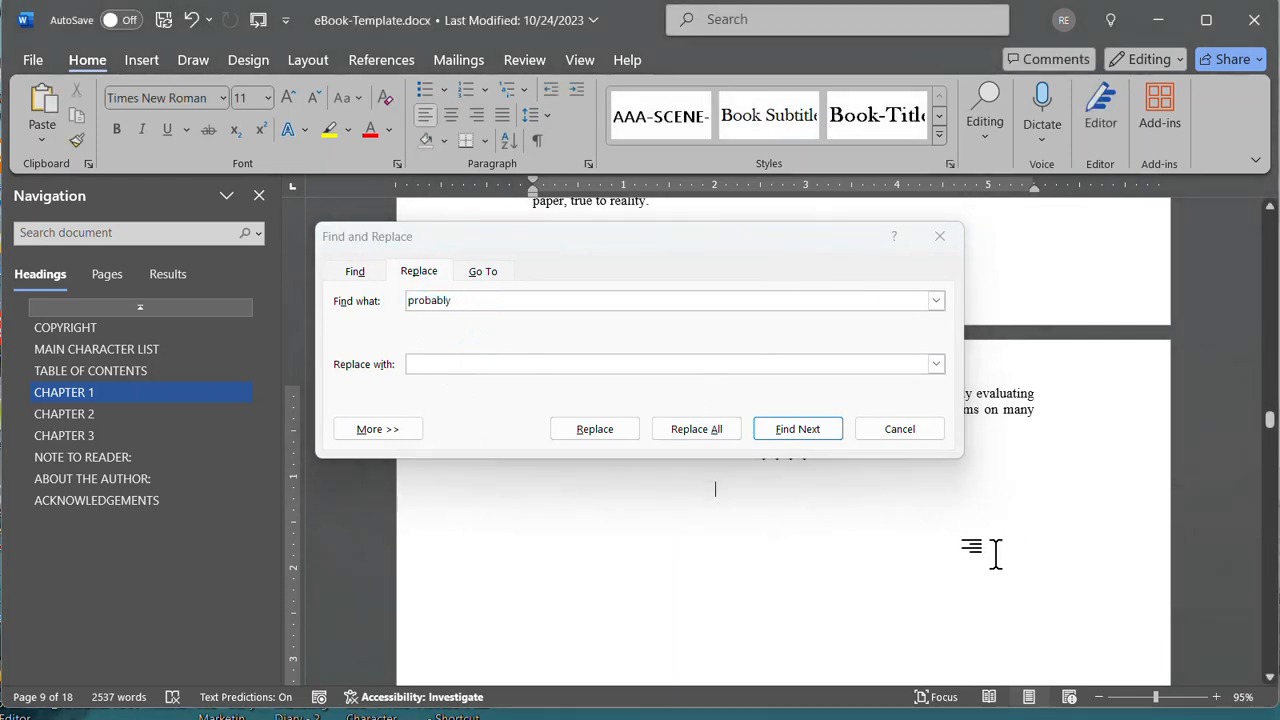
pyautogui.click(928, 242)
pyautogui.click(843, 460)
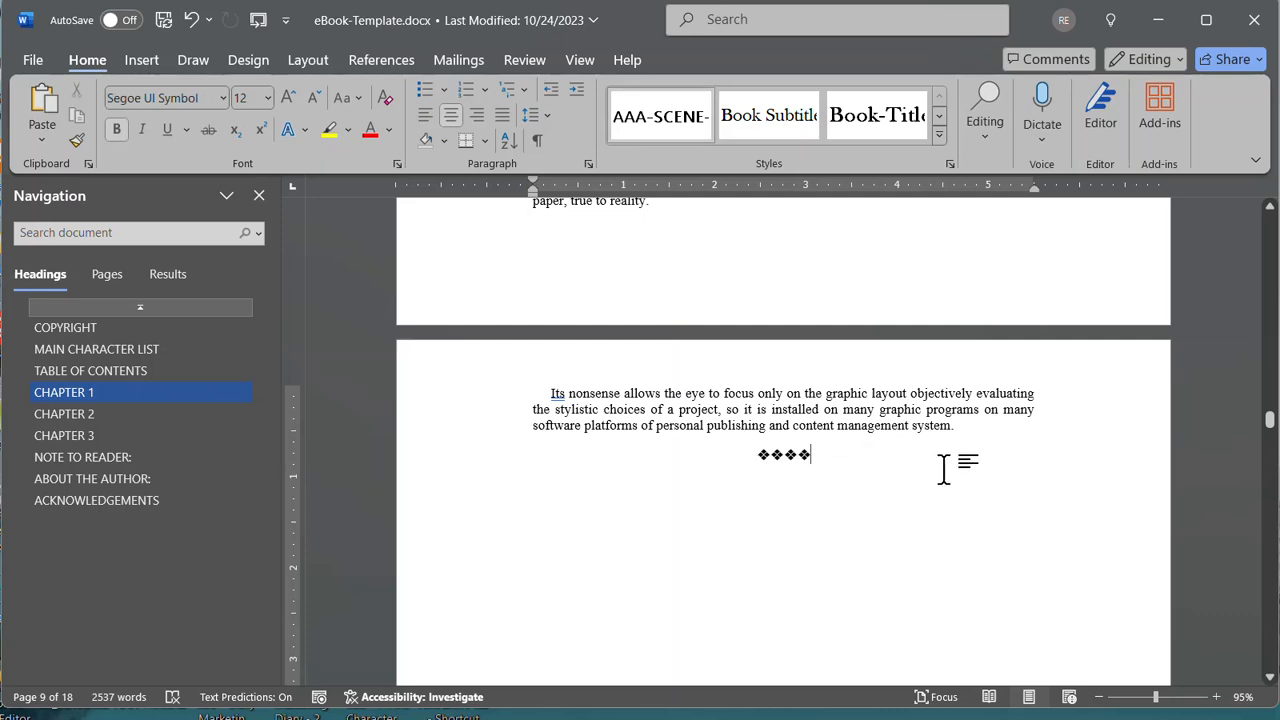
# Return to the beginning of the template and look over its title page.
pyautogui.hotkey('ctrl', 'Home')
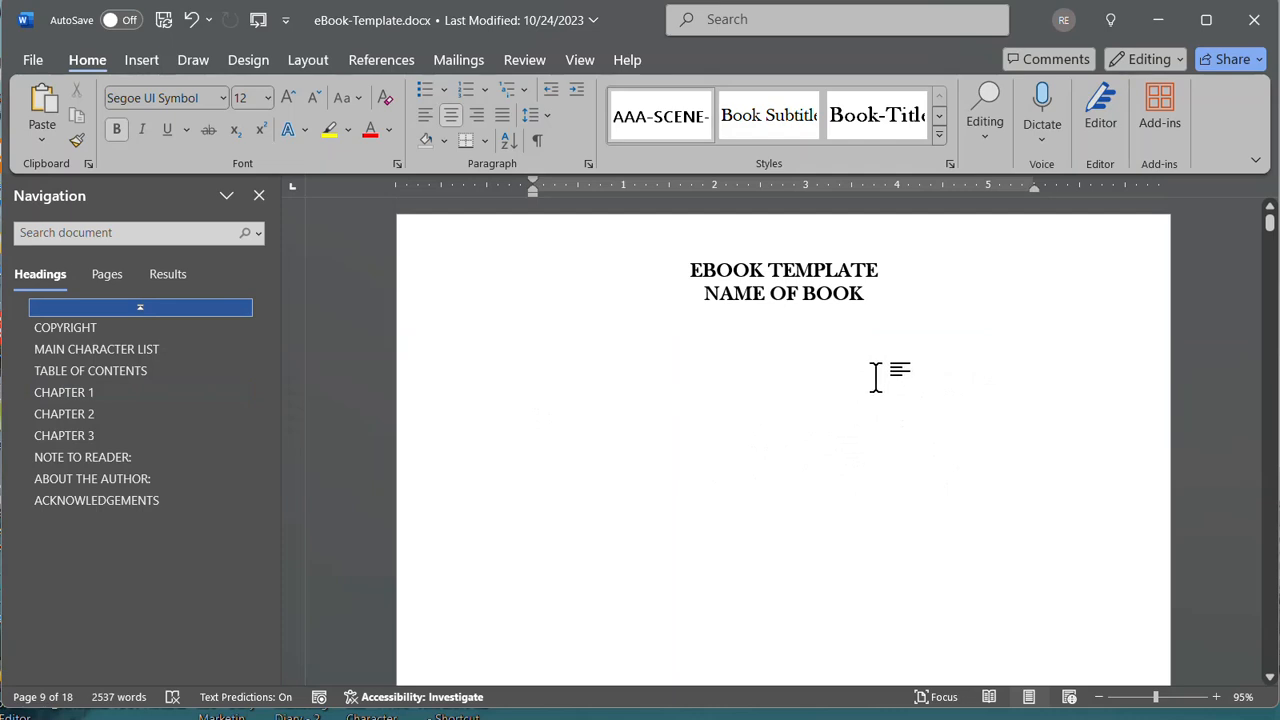
pyautogui.scroll(-3, 811, 430)
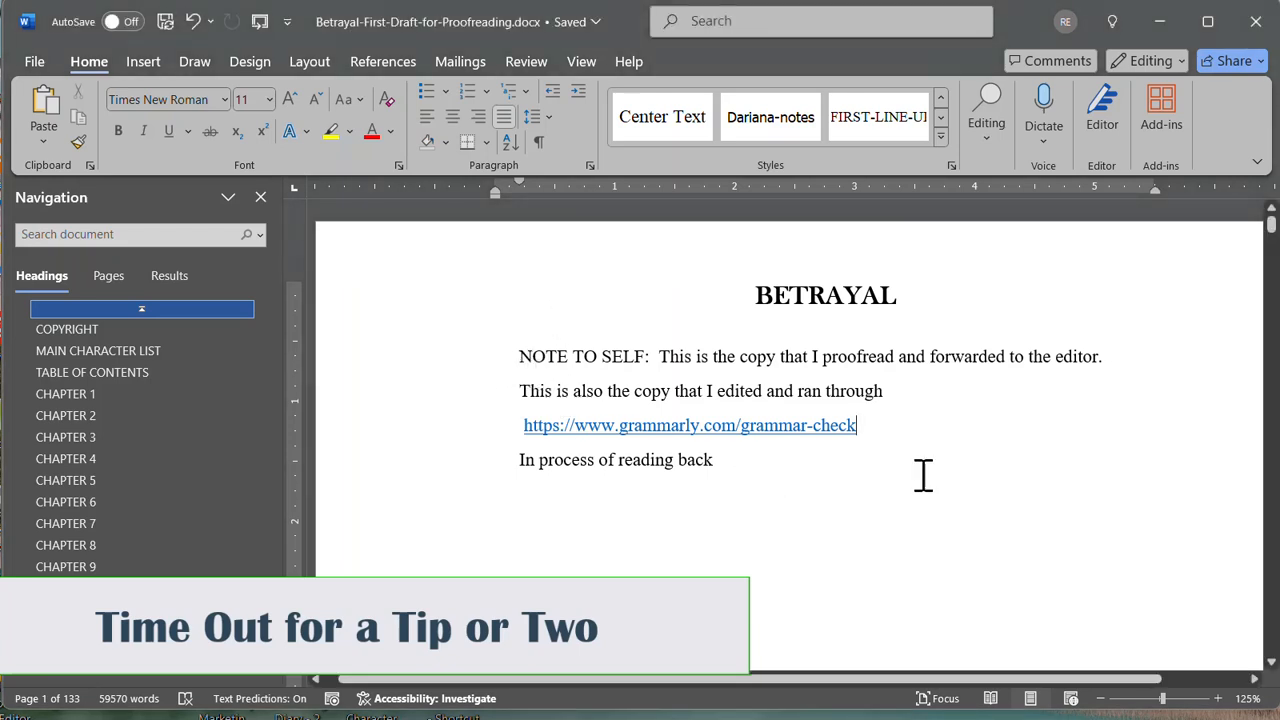
# Look through the opening note and the full chapter heading list of Betrayal-First-Draft-for-Proofreading.docx, down to the Acknowledgements.
pyautogui.scroll(-1, 1013, 447)
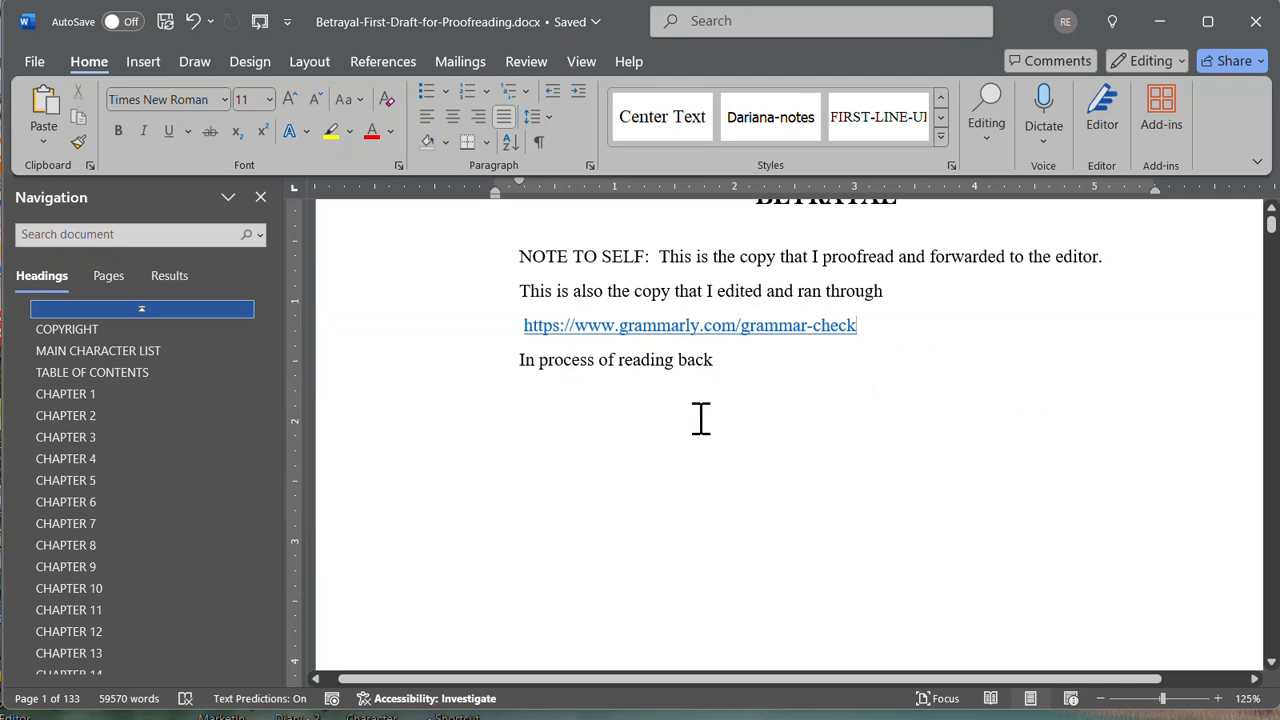
pyautogui.scroll(-2, 160, 405)
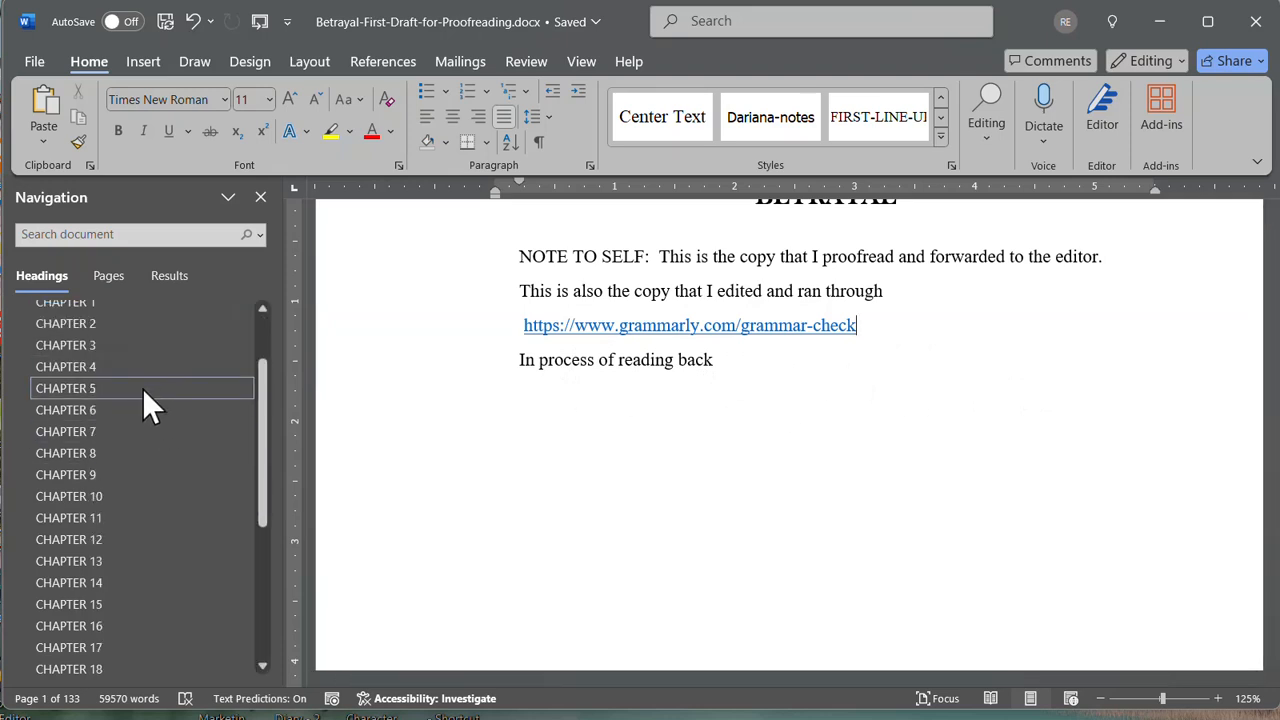
pyautogui.scroll(-6, 133, 451)
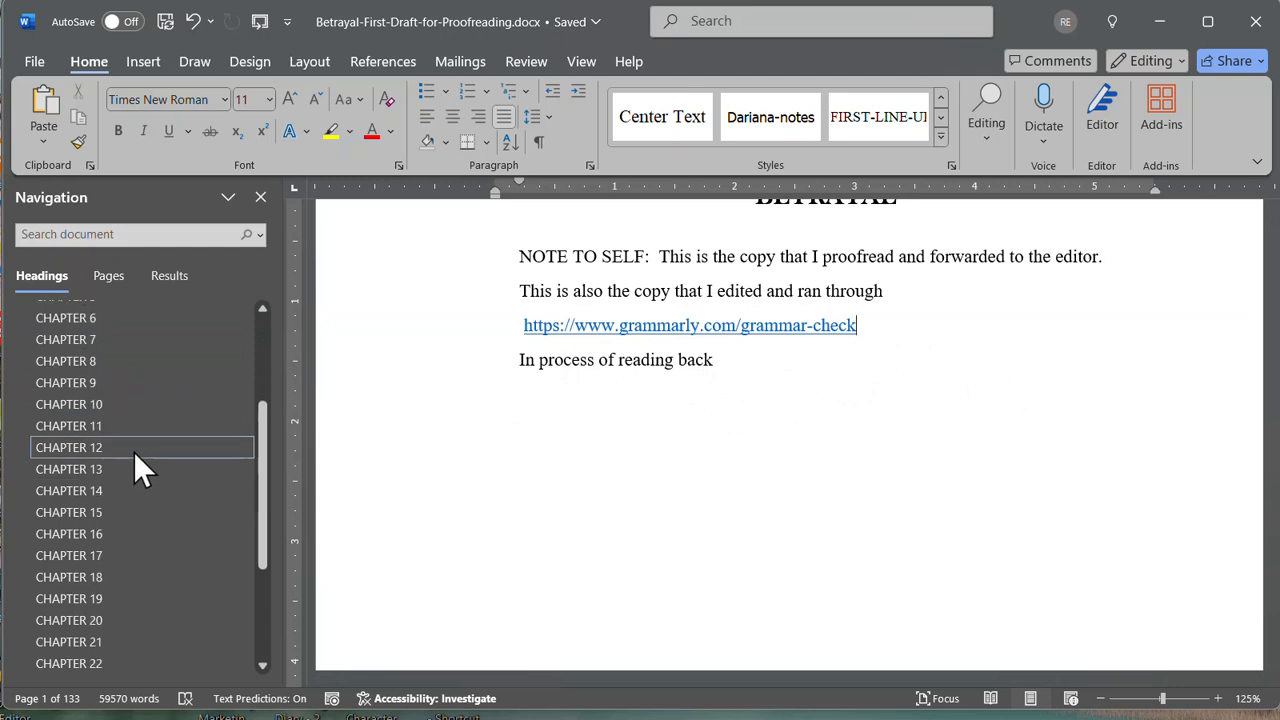
pyautogui.scroll(10, 133, 451)
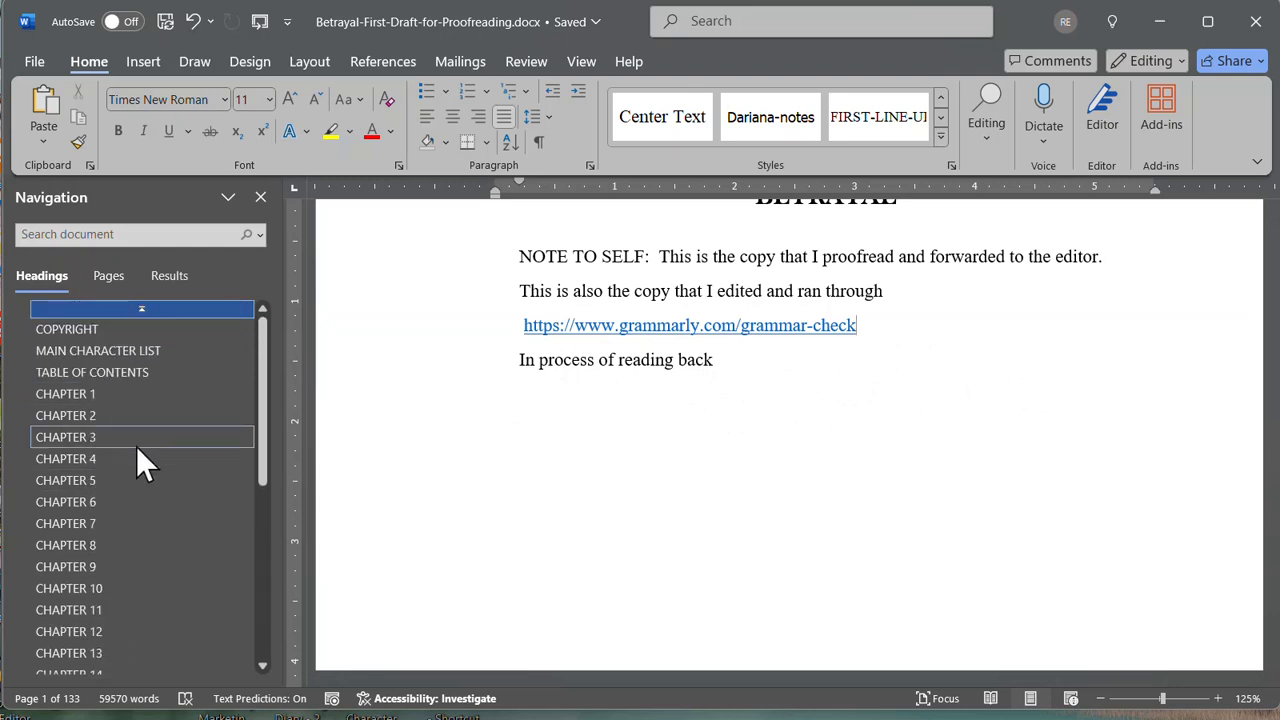
pyautogui.scroll(-6, 165, 518)
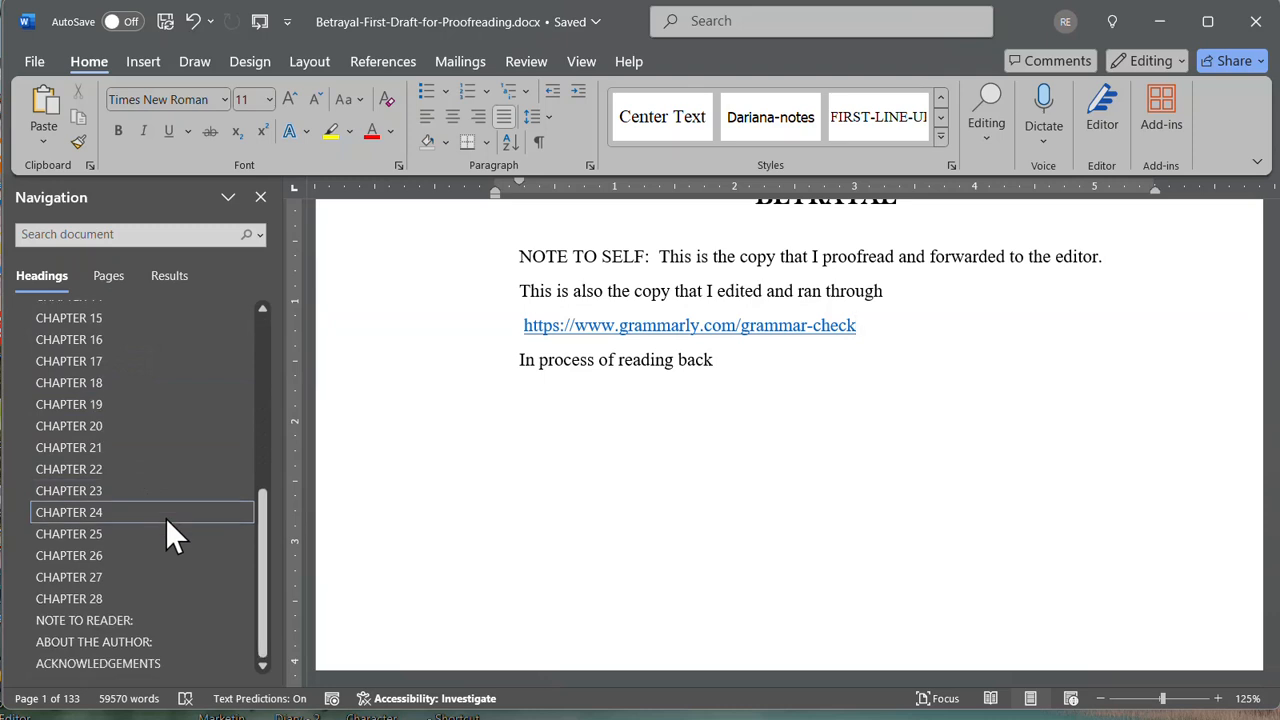
pyautogui.scroll(2, 706, 458)
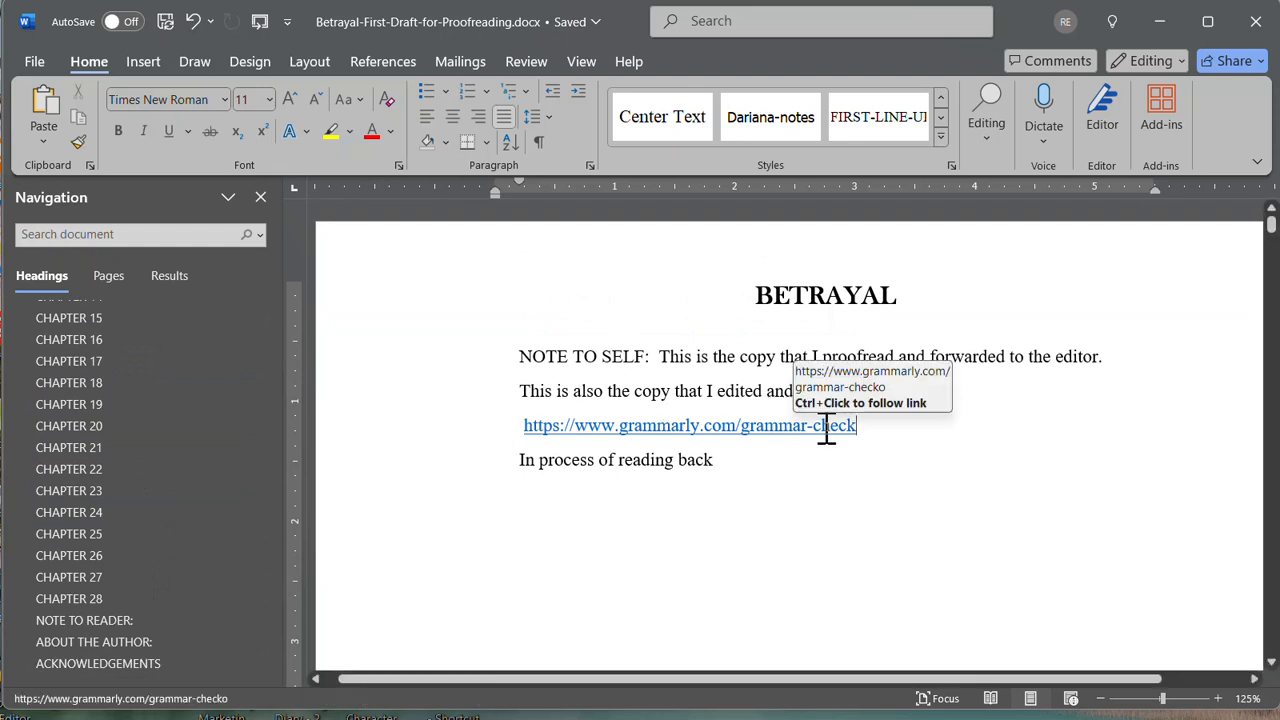
pyautogui.scroll(5, 150, 430)
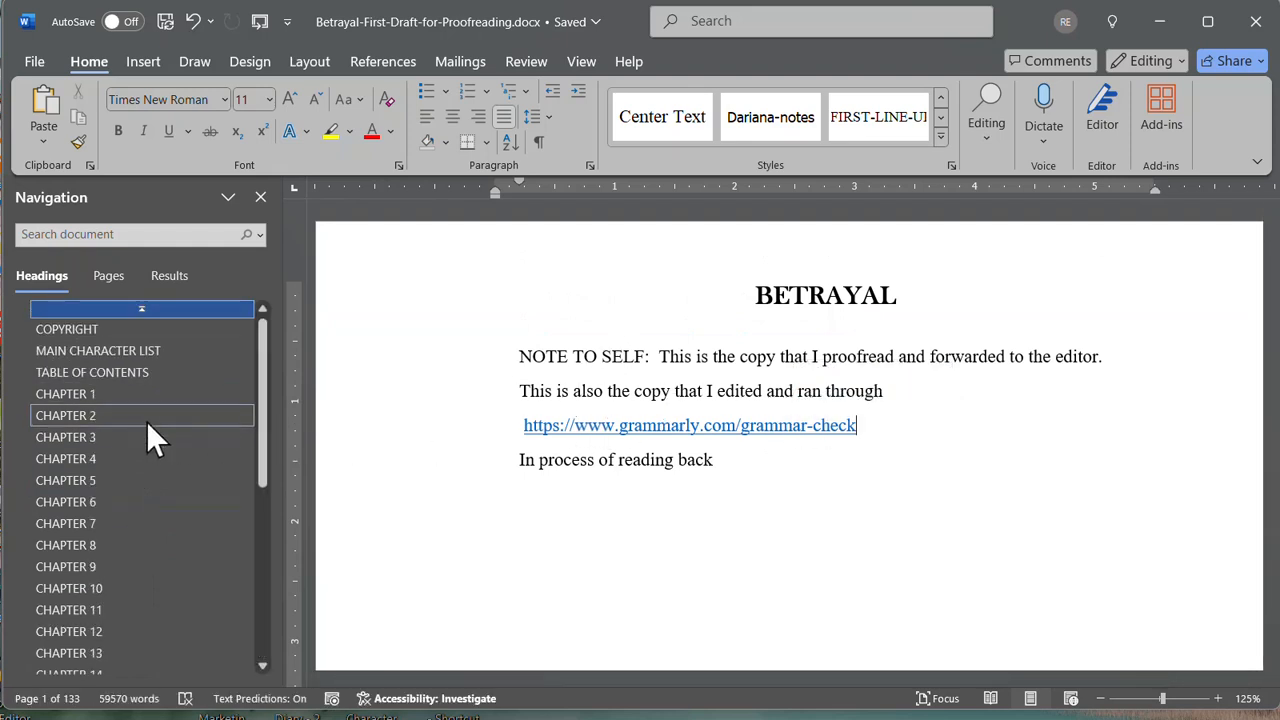
# Look over the draft's front matter: the Copyright, Main Character List and Table of Contents sections.
pyautogui.click(110, 329)
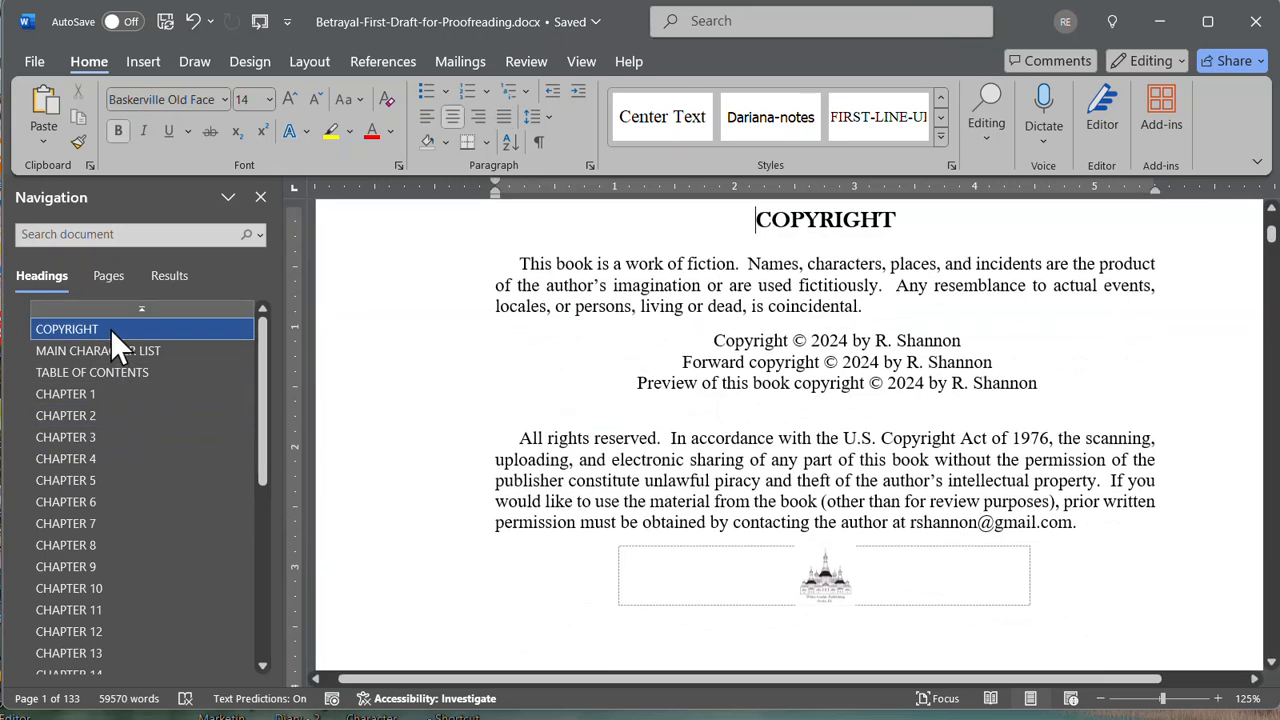
pyautogui.click(122, 352)
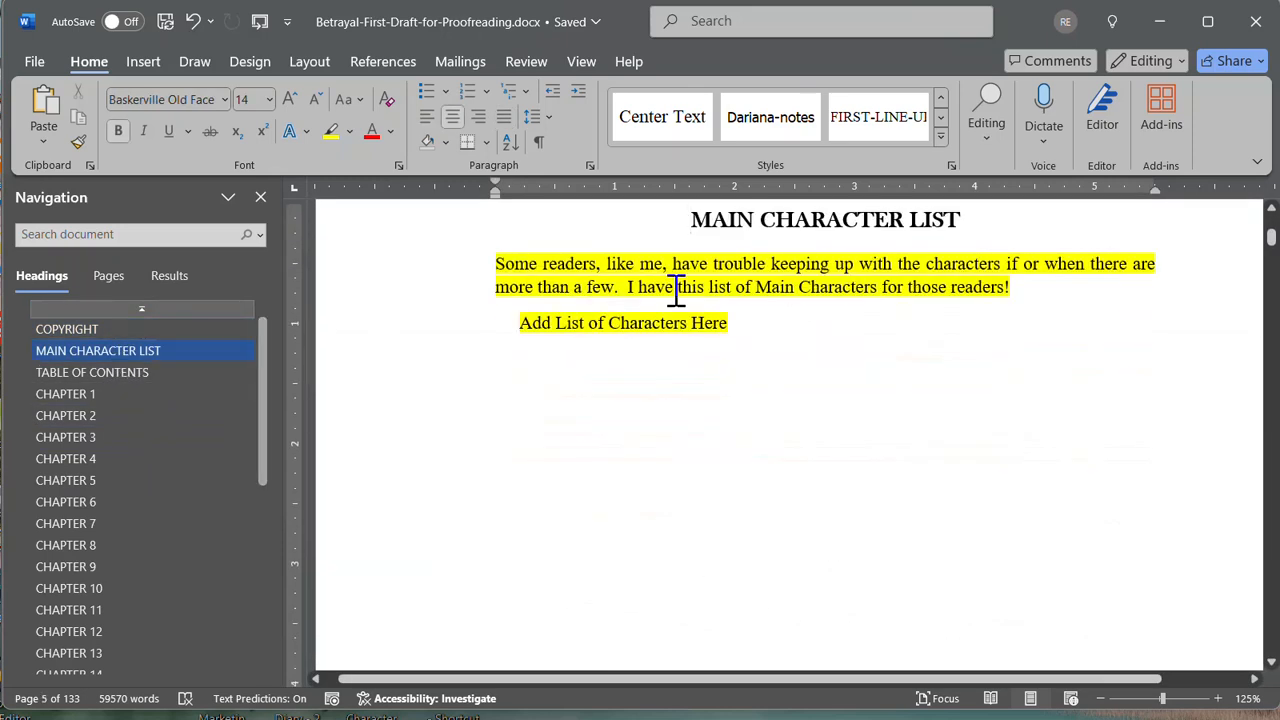
pyautogui.click(149, 374)
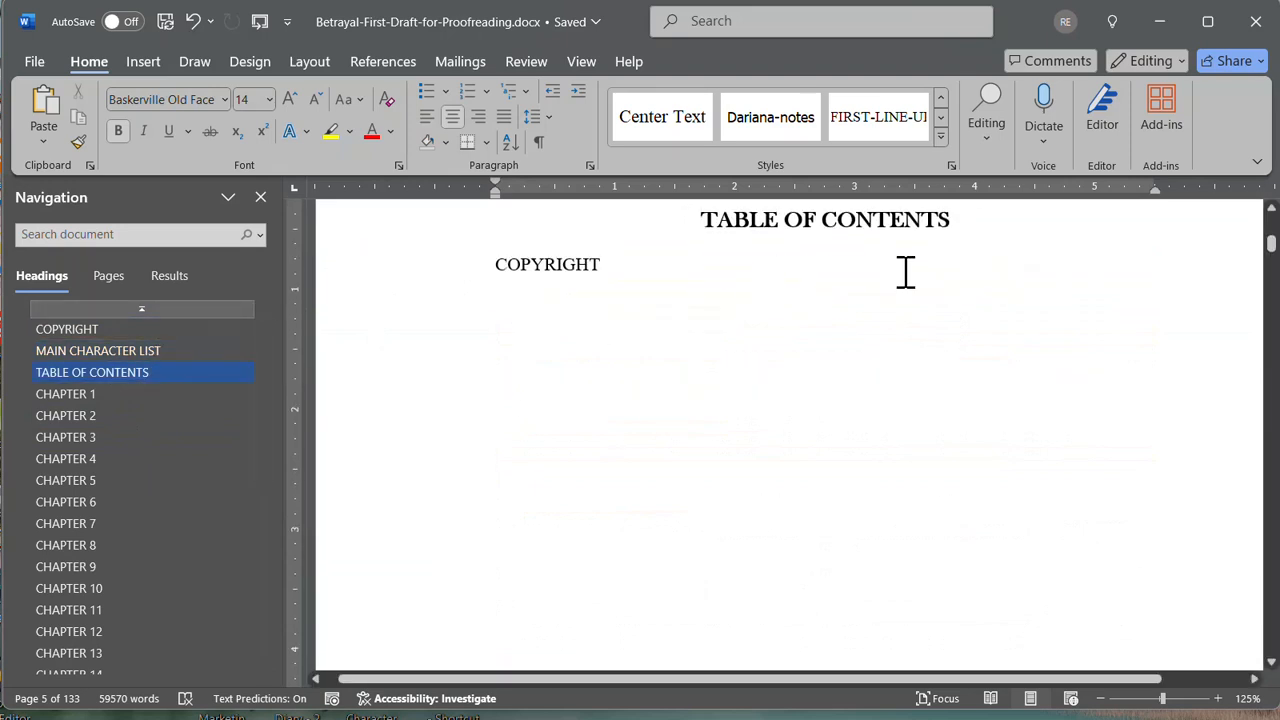
# Look over the closing Note to Reader, About the Author and Acknowledgements sections, and return to the draft's first page.
pyautogui.scroll(-8, 131, 419)
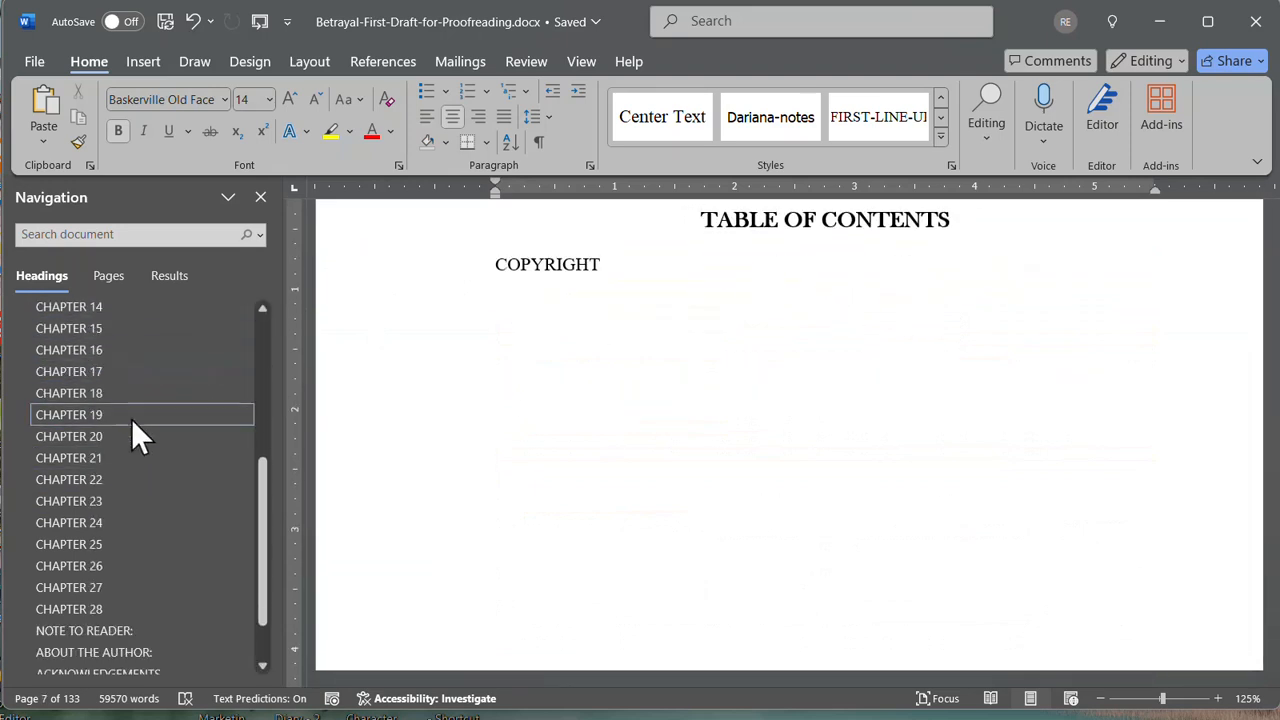
pyautogui.click(145, 620)
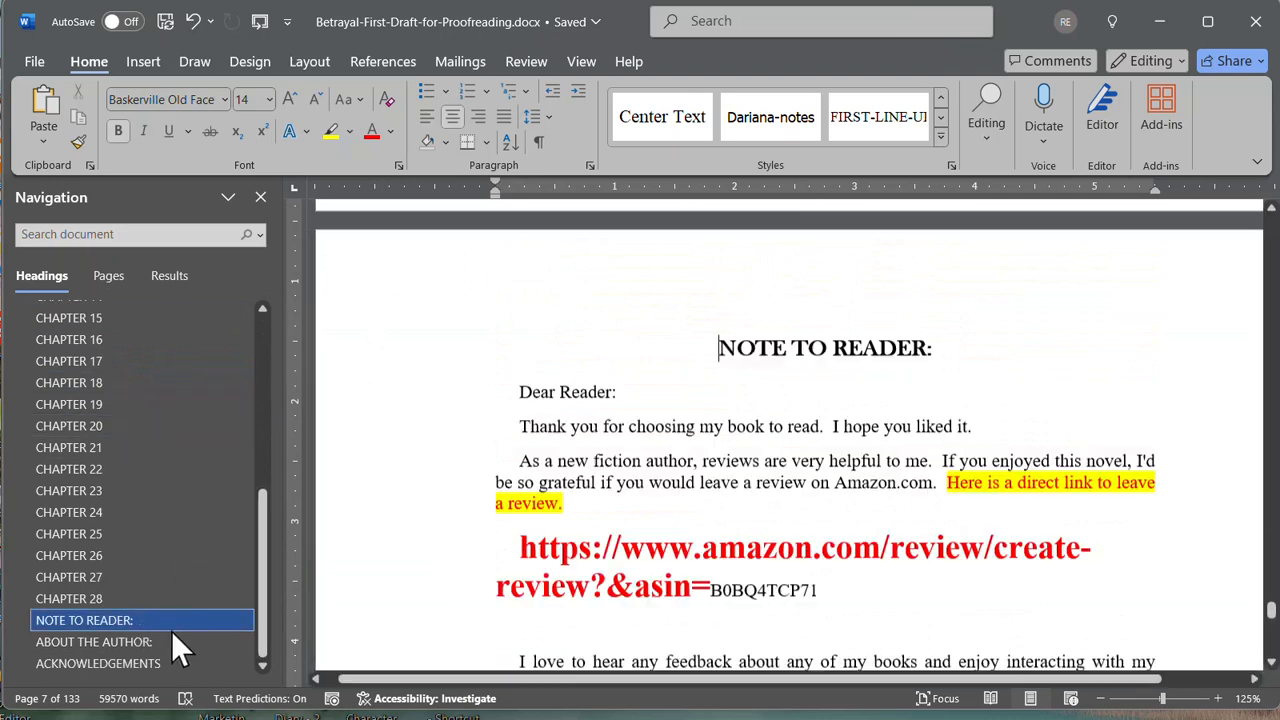
pyautogui.click(161, 641)
pyautogui.click(161, 664)
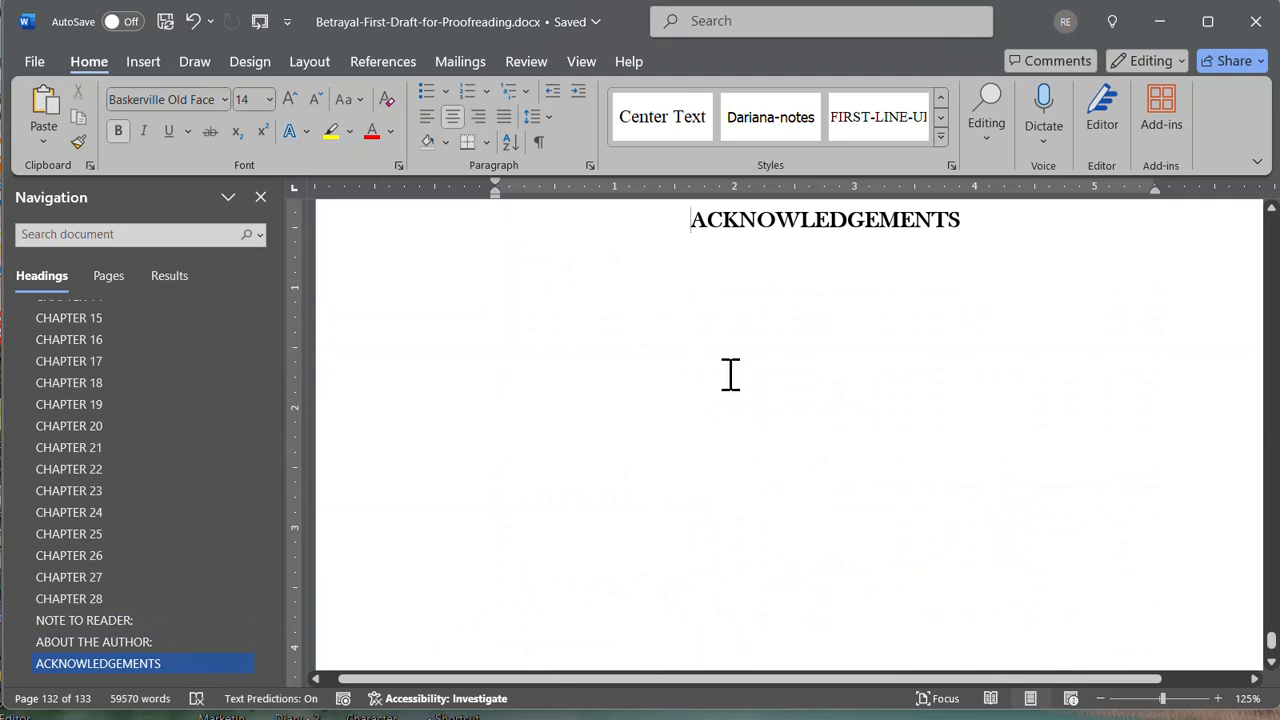
pyautogui.scroll(10, 1030, 505)
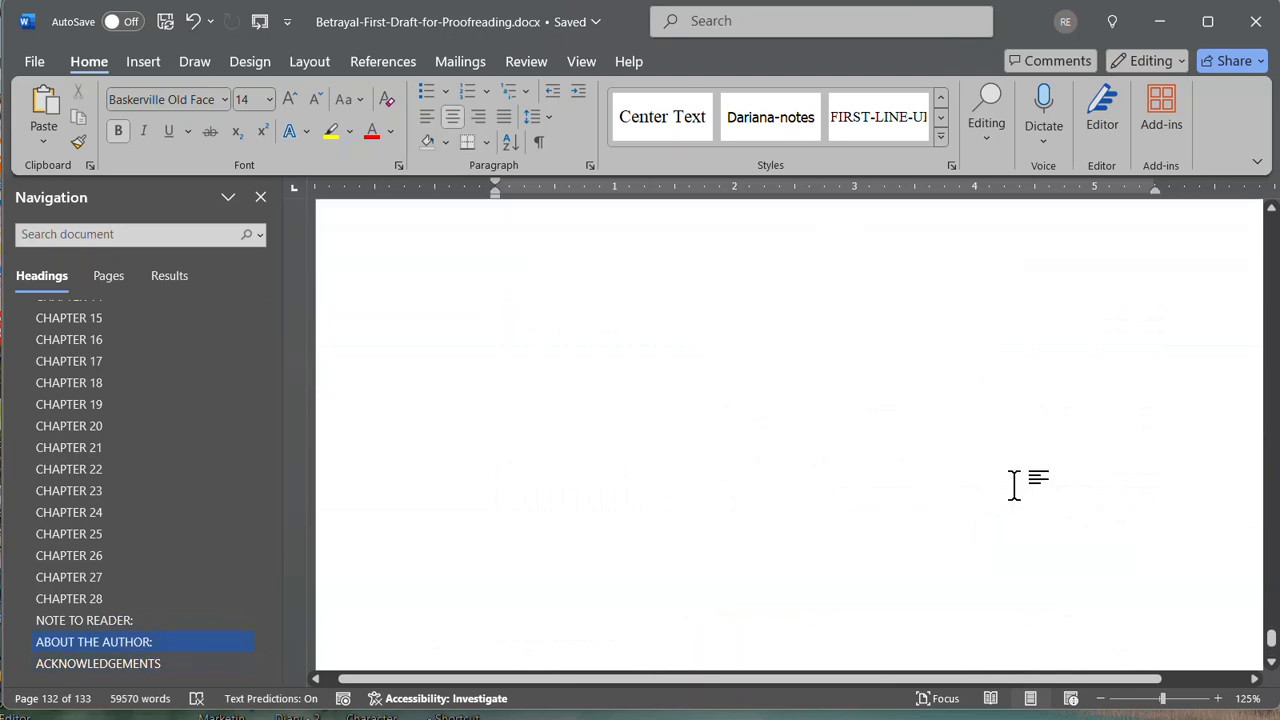
pyautogui.scroll(10, 1017, 487)
pyautogui.moveTo(1271, 640); pyautogui.dragTo(1270, 212)
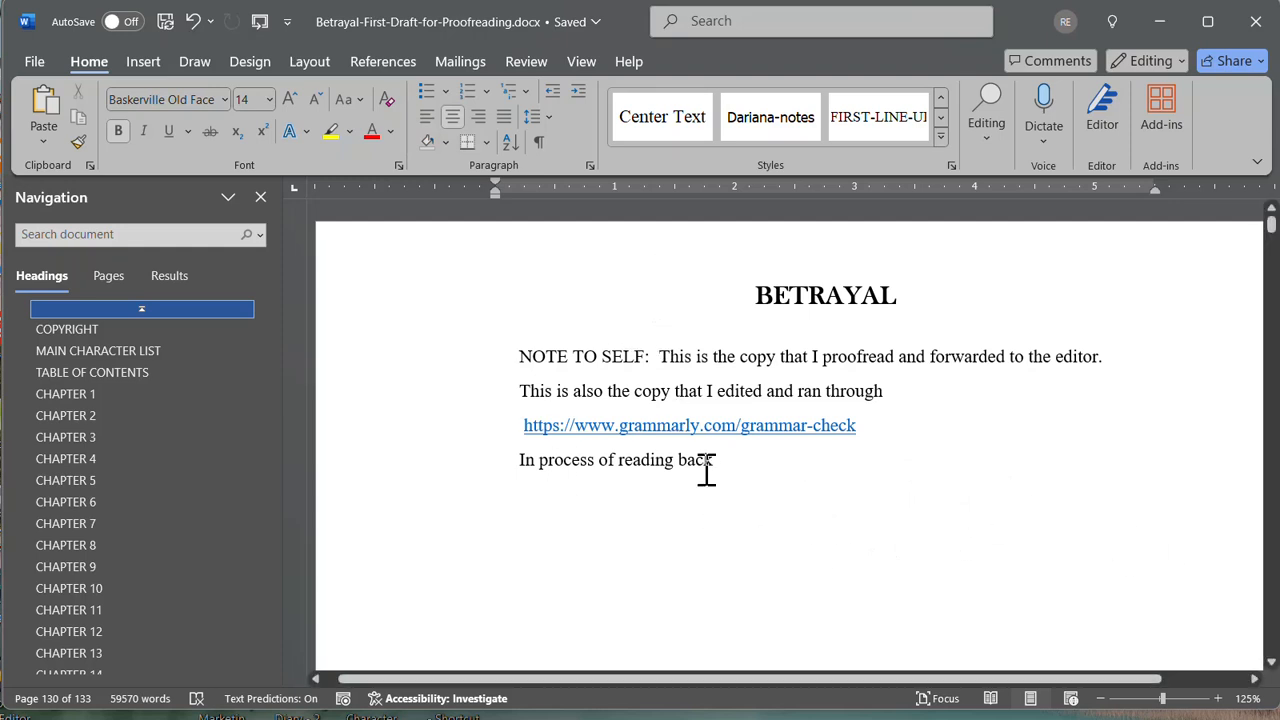
# Have Read Aloud read Chapter 1 from its opening words "THE LINE MOVED", and pause it within the first paragraph.
pyautogui.scroll(-3, 690, 455)
pyautogui.click(54, 393)
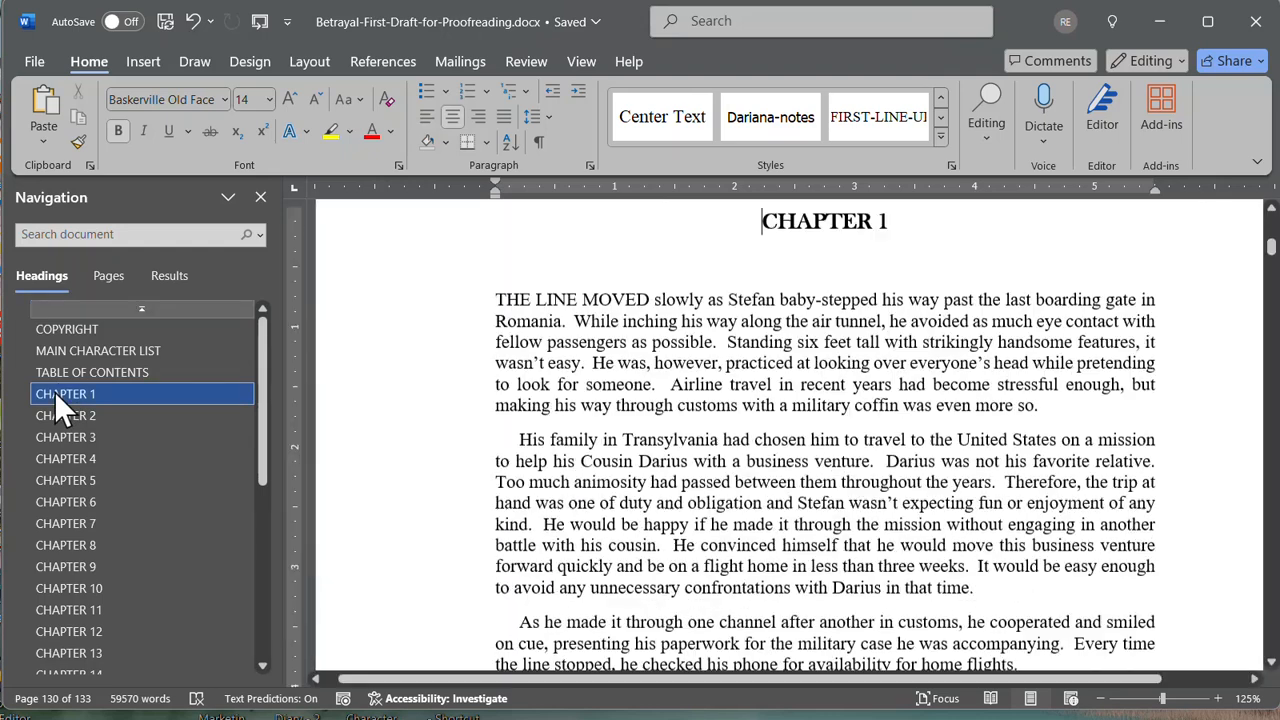
pyautogui.click(497, 296)
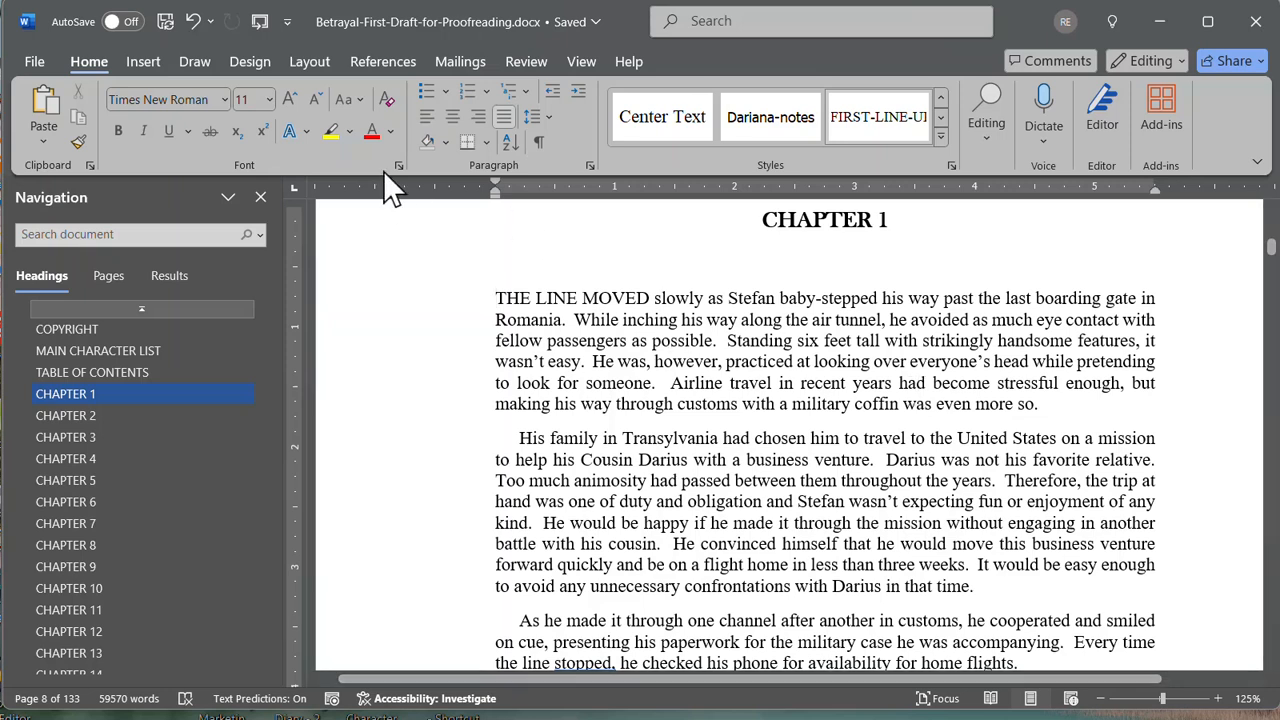
pyautogui.click(524, 60)
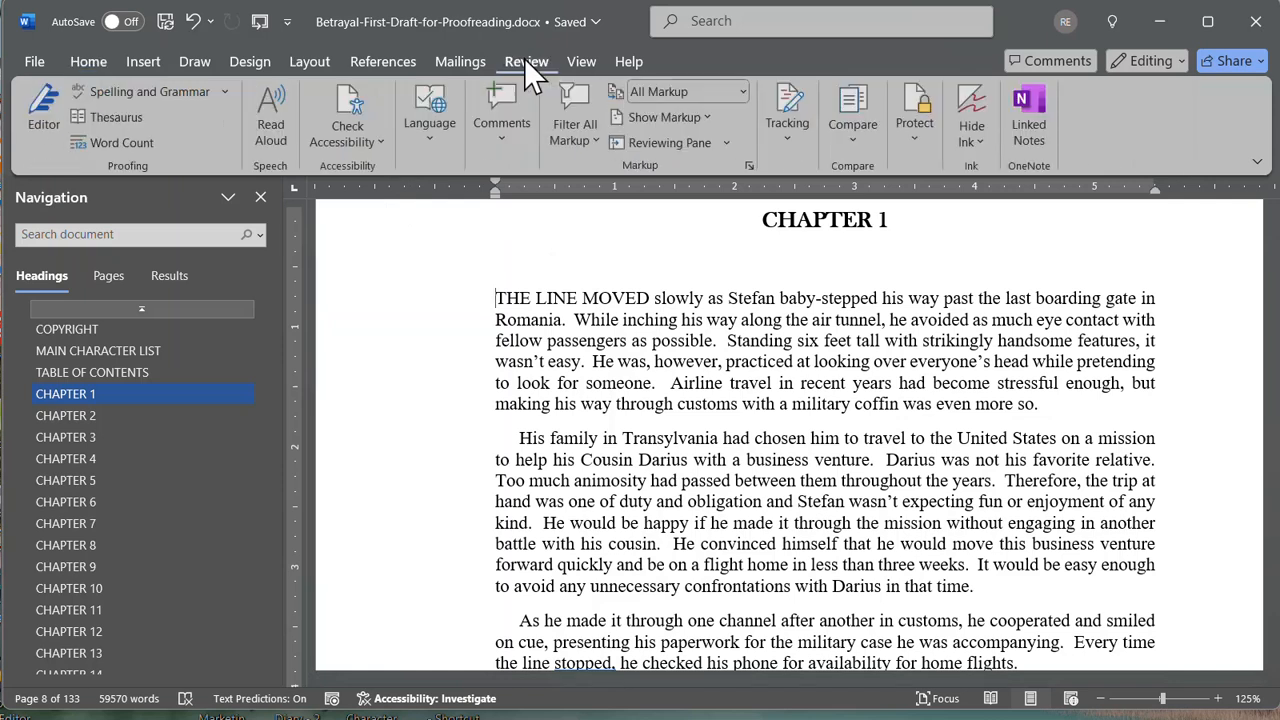
pyautogui.click(267, 133)
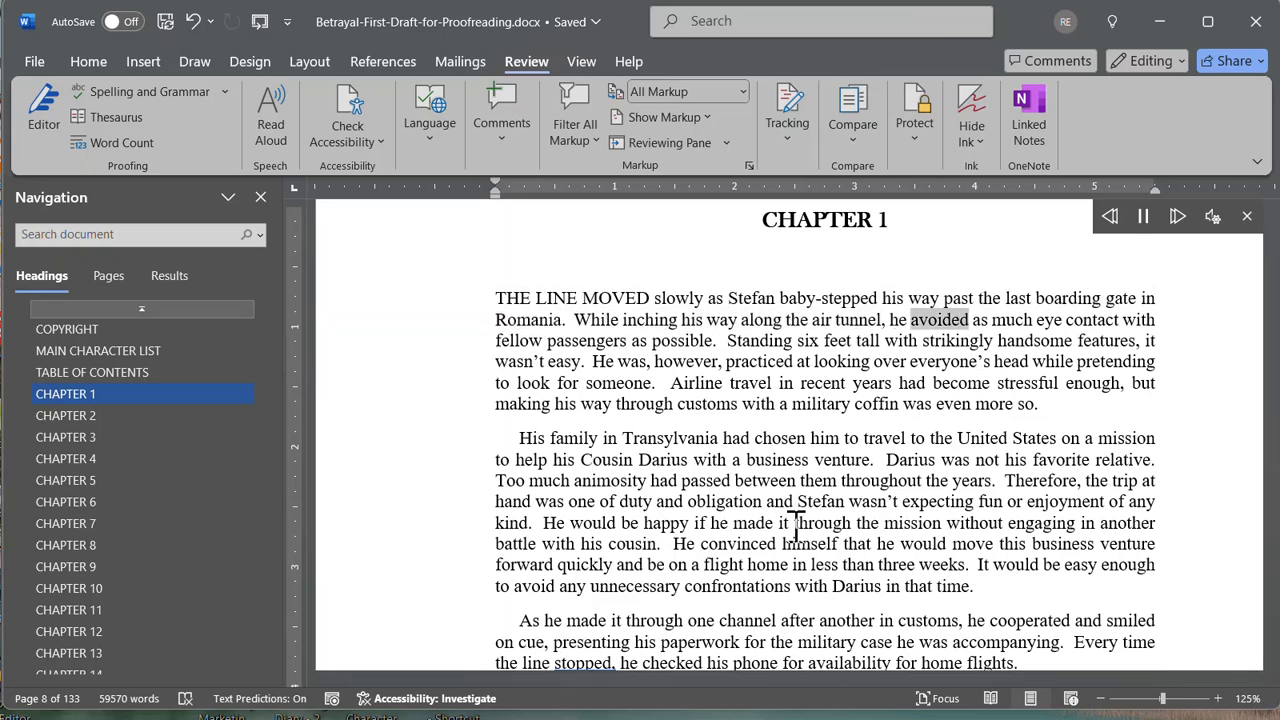
pyautogui.click(1145, 217)
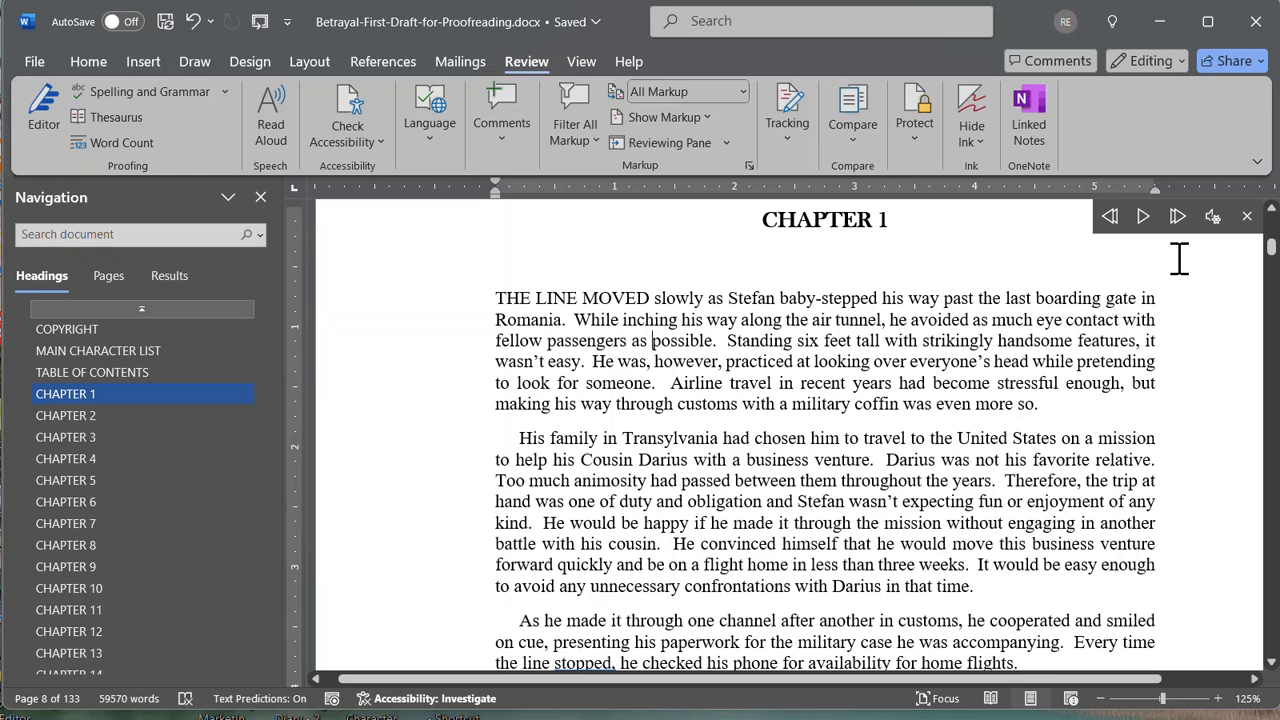
# Review the reading speed and voice selection options of Read Aloud, and close them.
pyautogui.click(1212, 220)
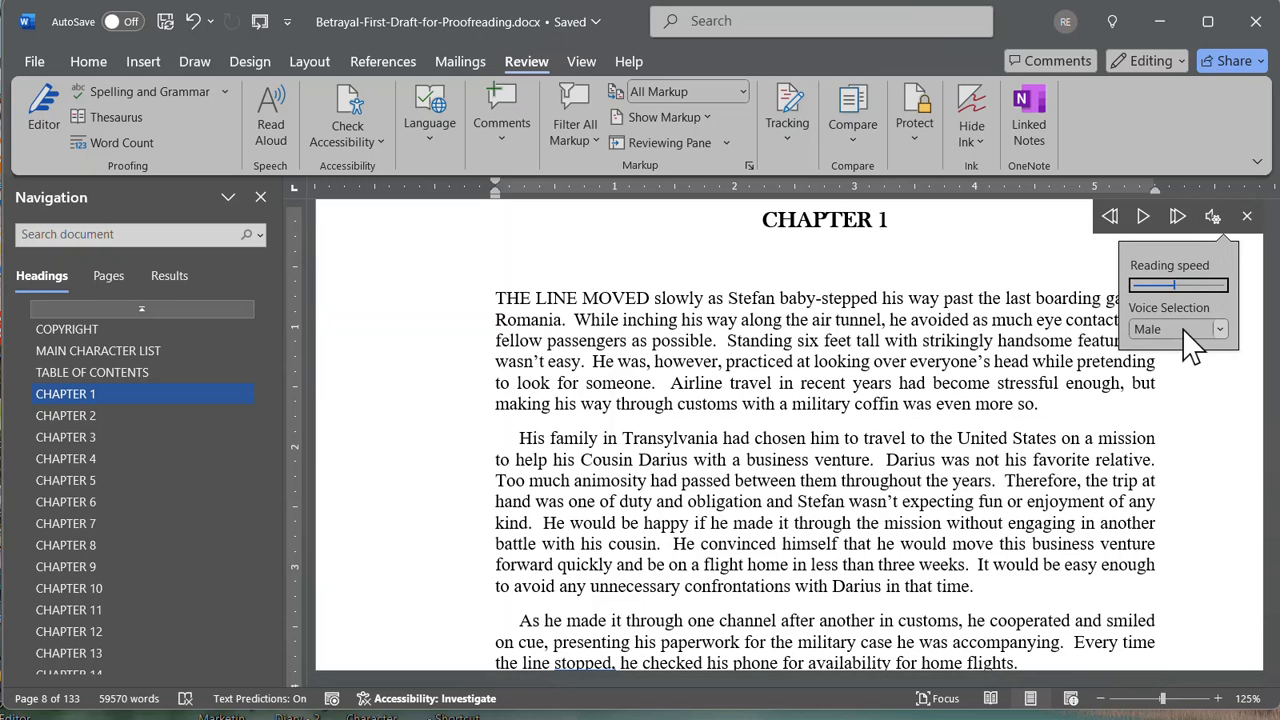
pyautogui.click(1193, 432)
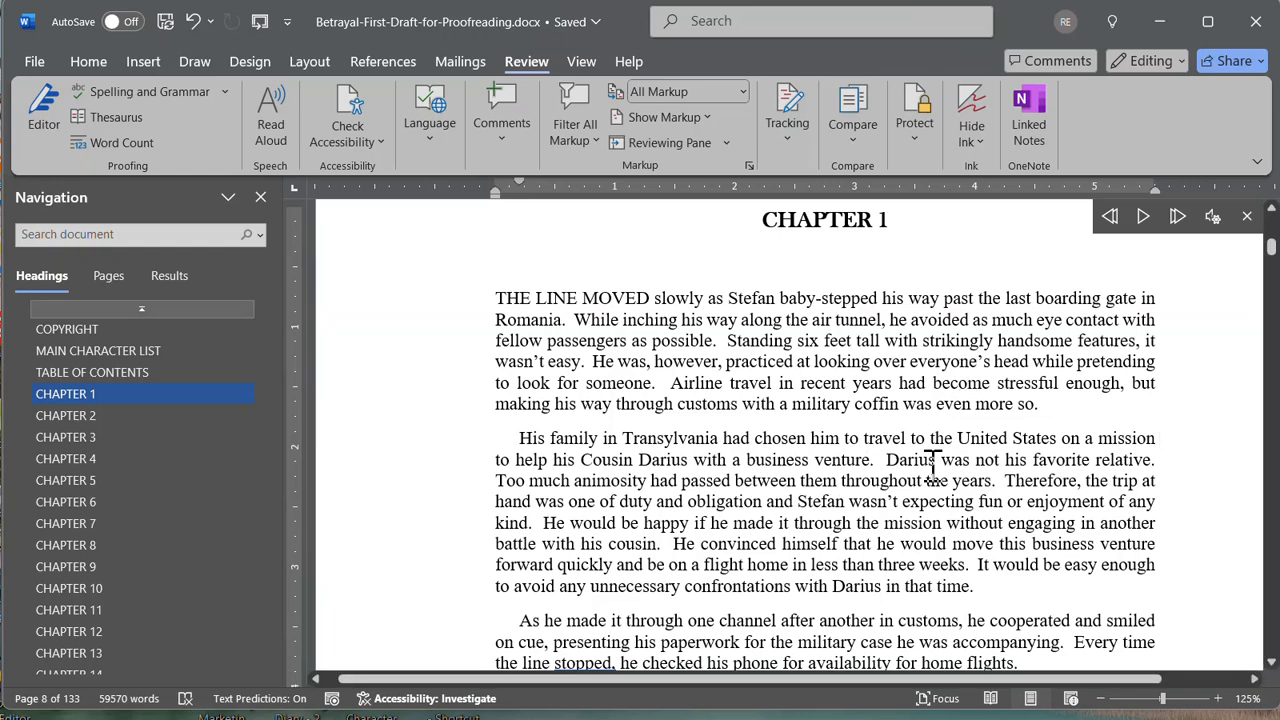
# Look through the rest of Chapter 1 and on to the opening paragraphs of Chapter 2.
pyautogui.scroll(-20, 866, 422)
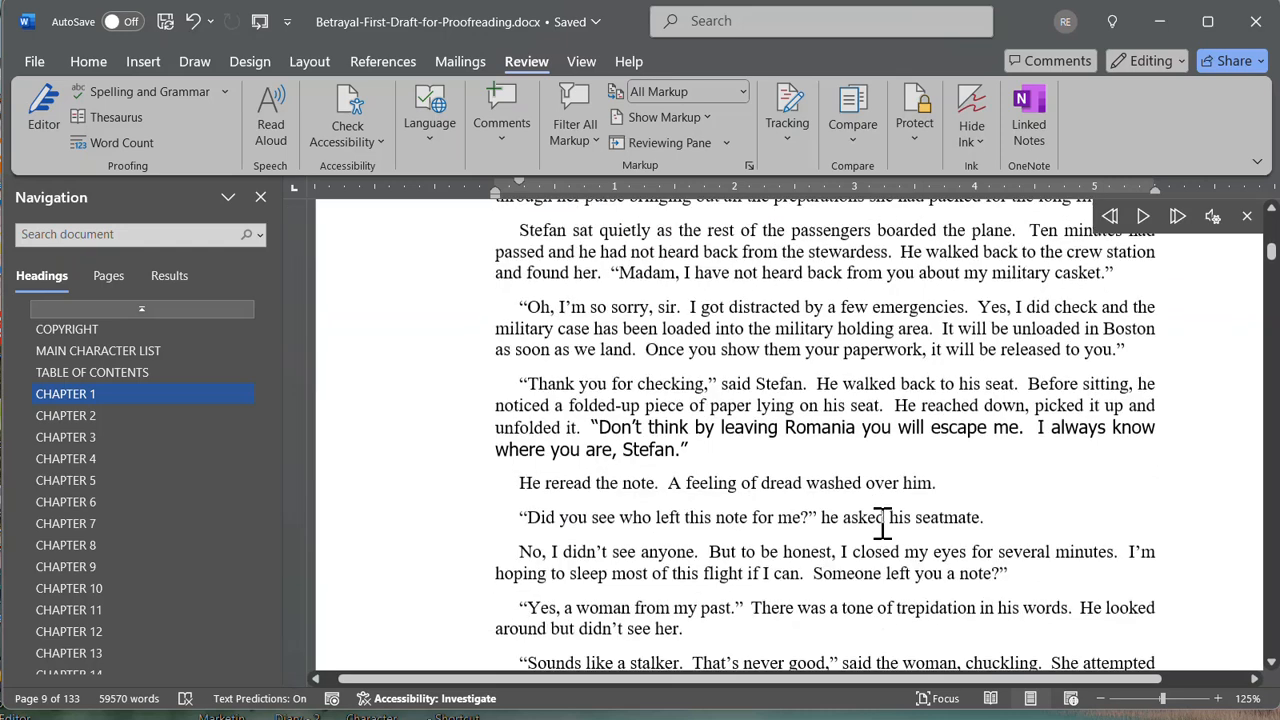
pyautogui.scroll(5, 882, 520)
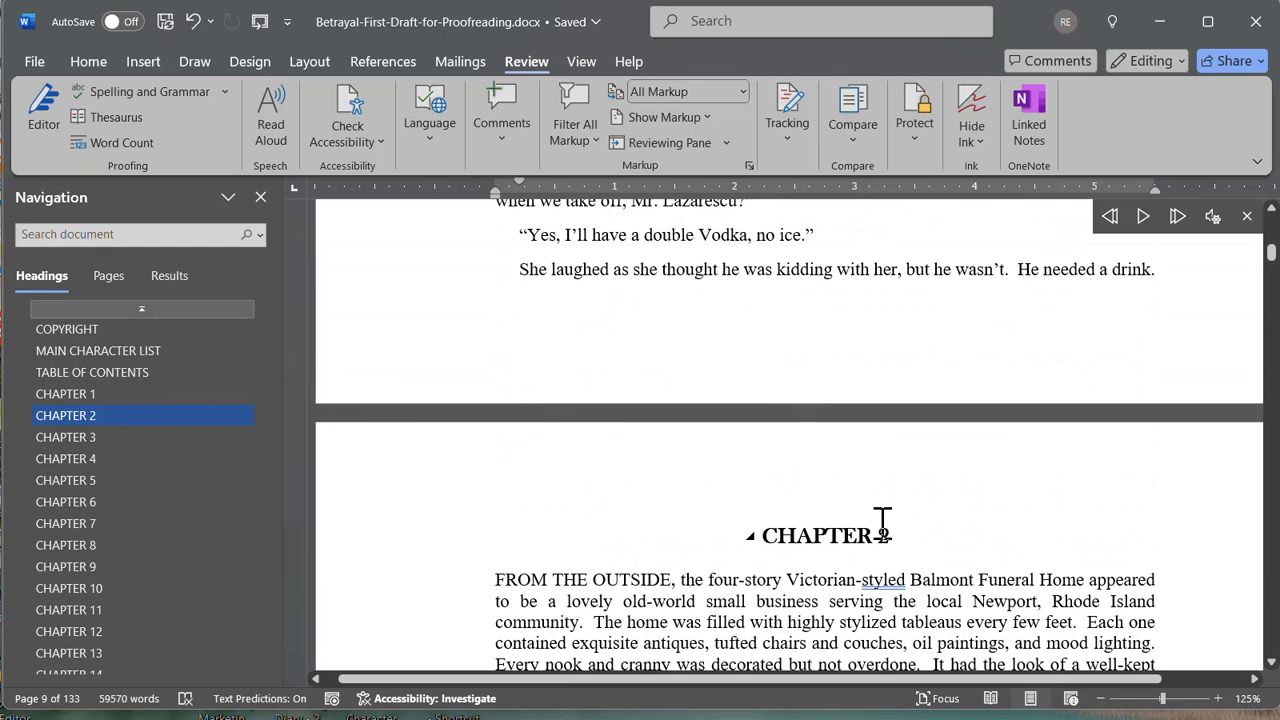
pyautogui.scroll(-5, 882, 520)
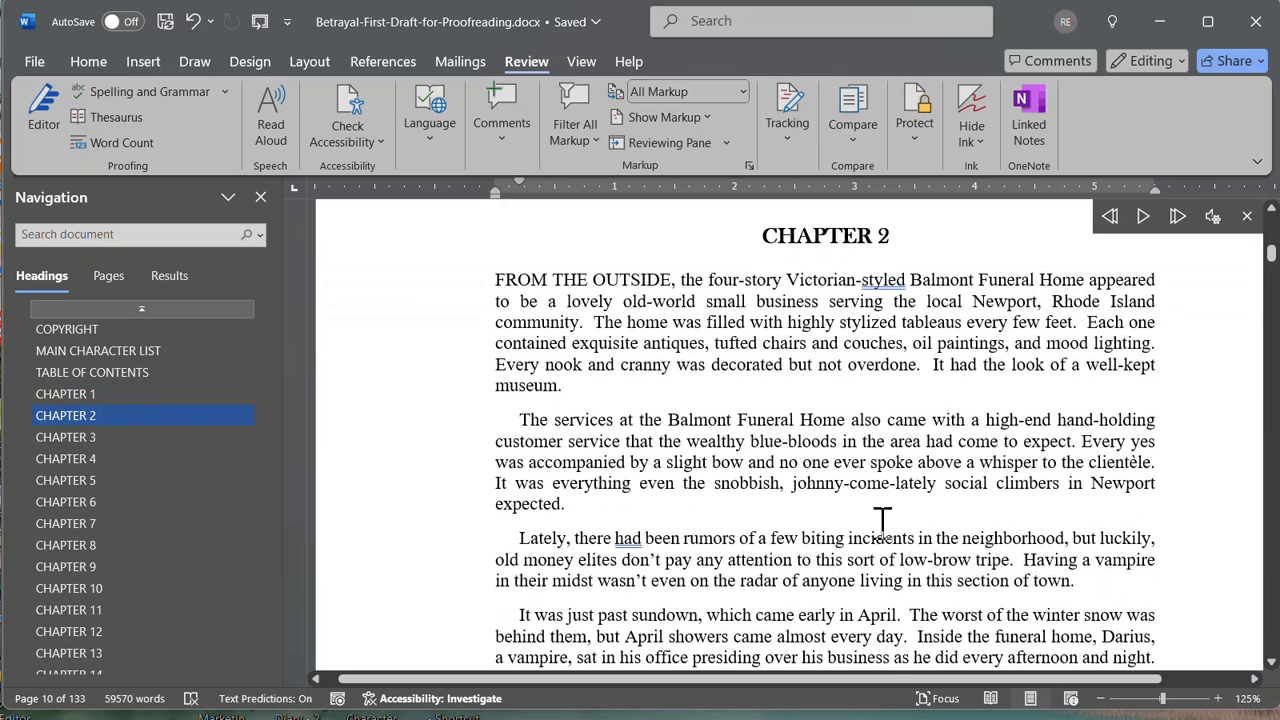